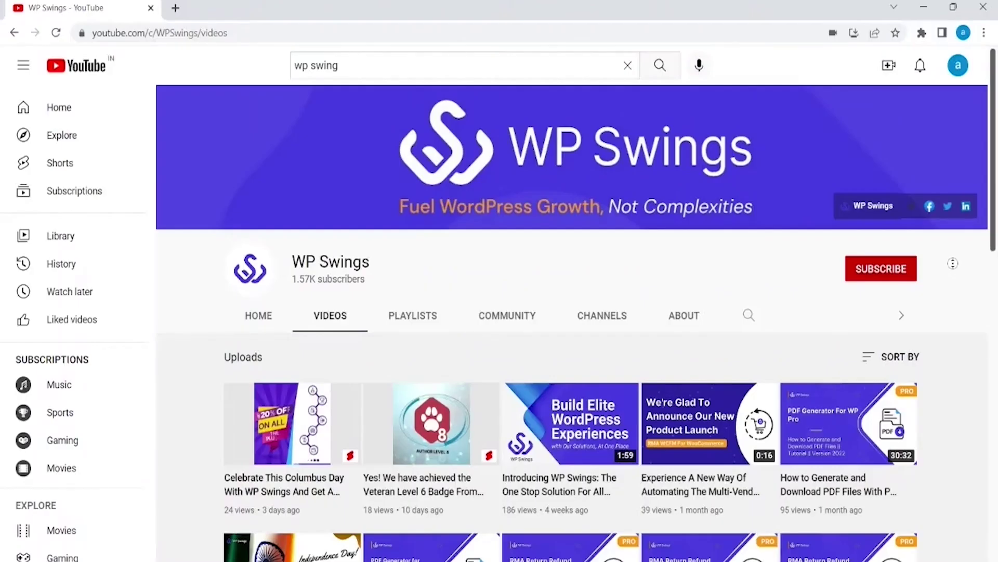
pyautogui.scroll(-2, 952, 263)
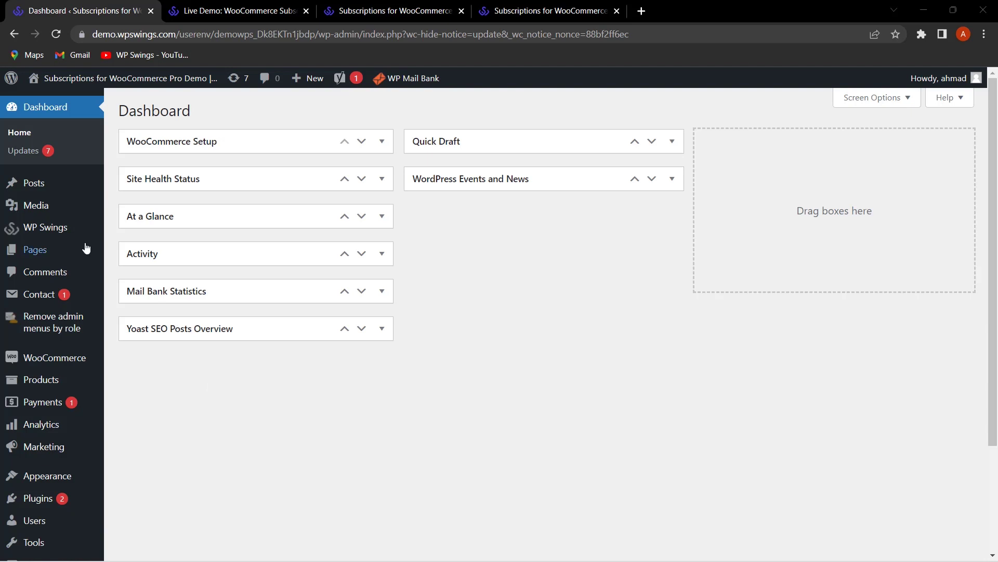
# Open the general settings of the WP Swings Subscriptions For WooCommerce plugin
pyautogui.moveTo(62, 230)
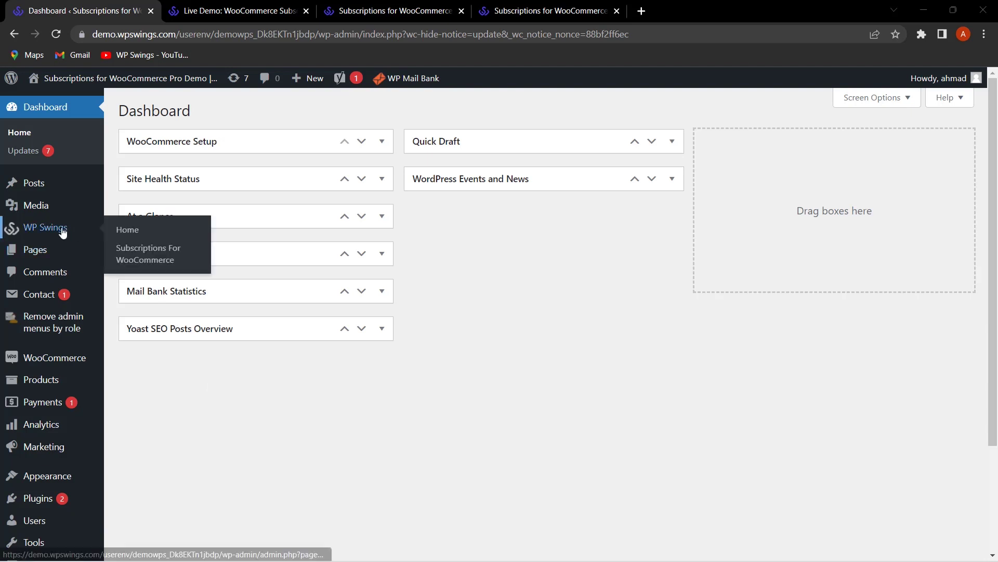
pyautogui.click(126, 259)
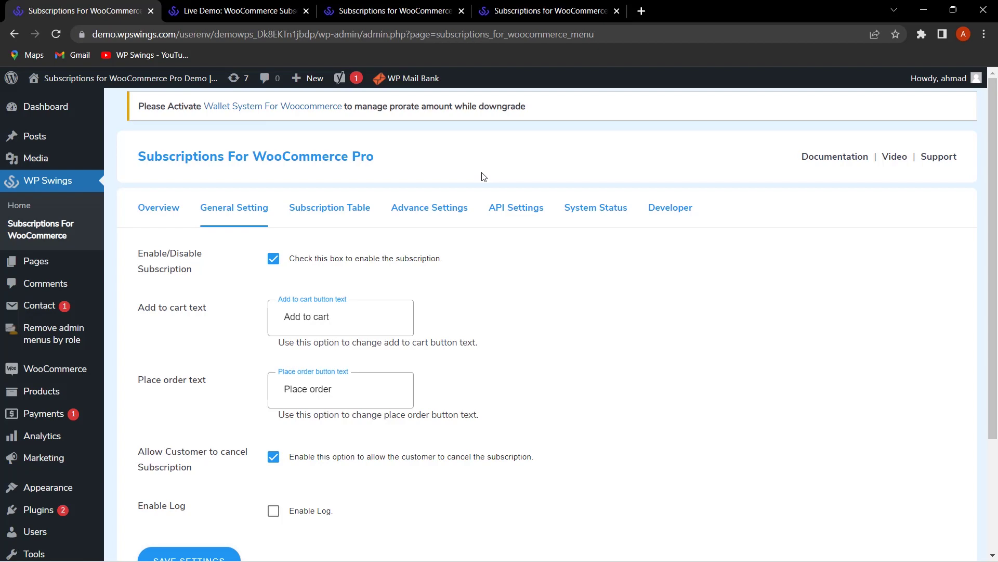
pyautogui.scroll(-3, 570, 300)
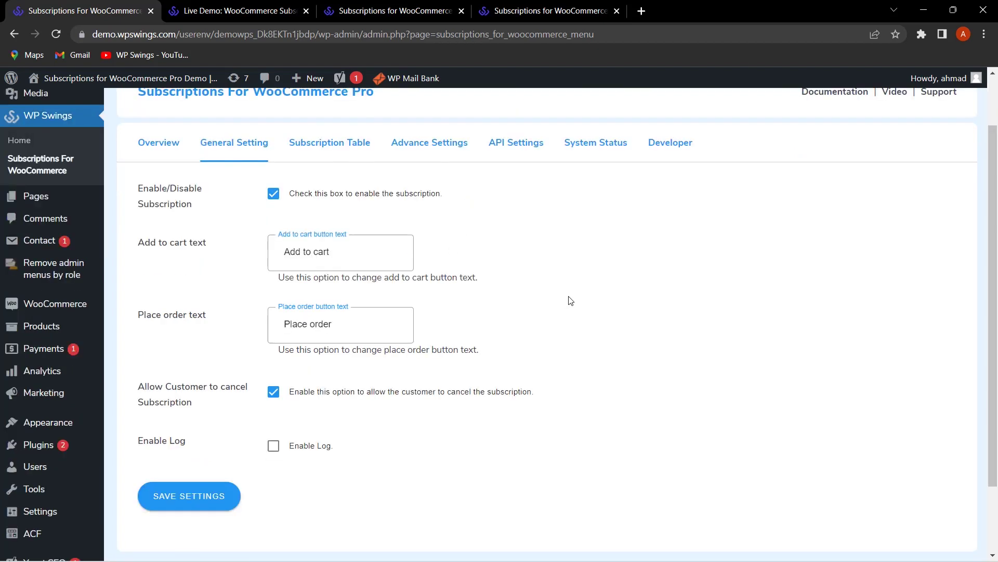
# Enable the option that allows customers to cancel a subscription and save the general settings
pyautogui.click(271, 329)
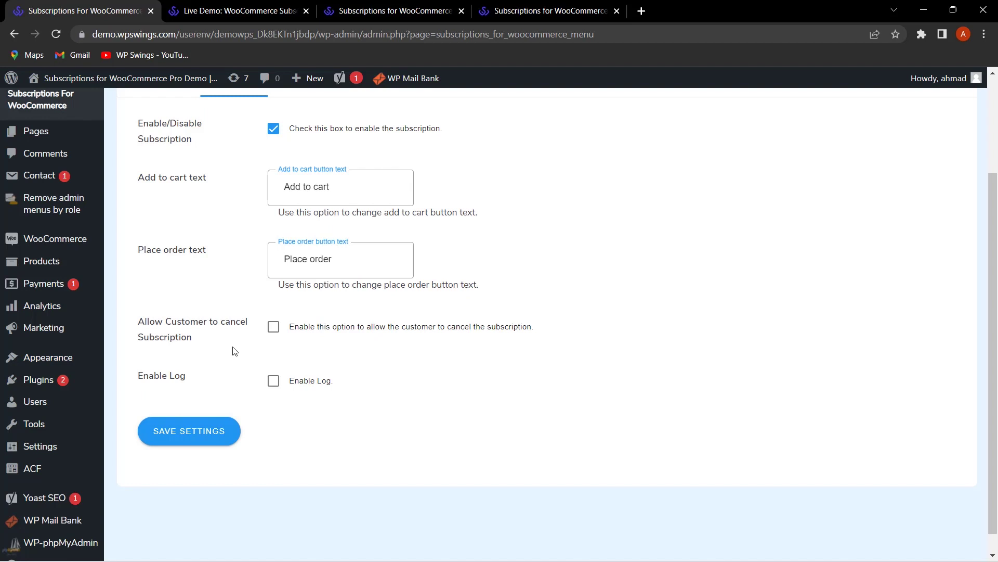
pyautogui.click(274, 328)
pyautogui.click(221, 440)
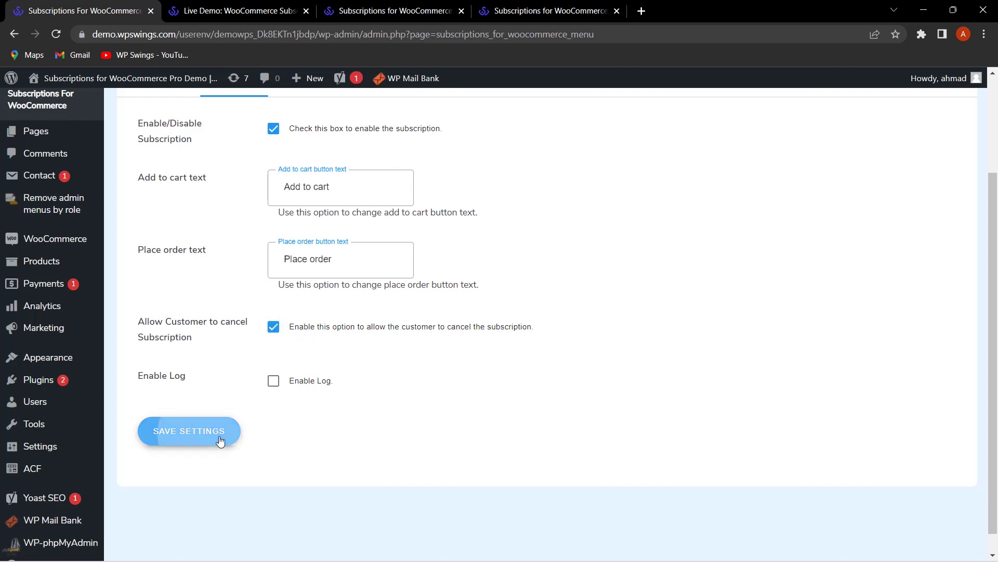
pyautogui.scroll(-1, 368, 446)
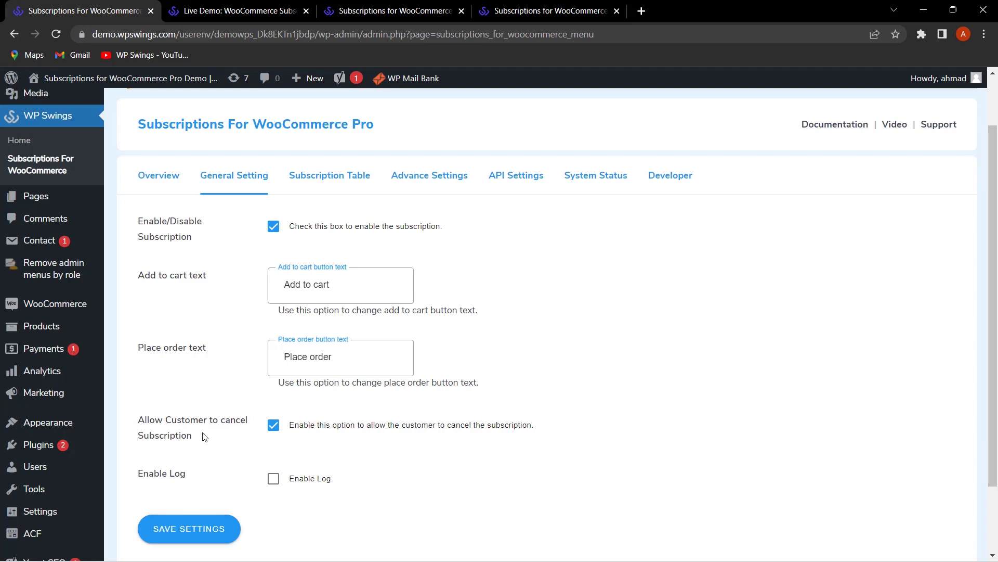
# Open the details of the active subscription in the storefront's My account page and examine its available customer actions
pyautogui.hotkey('ctrl', 'Tab')
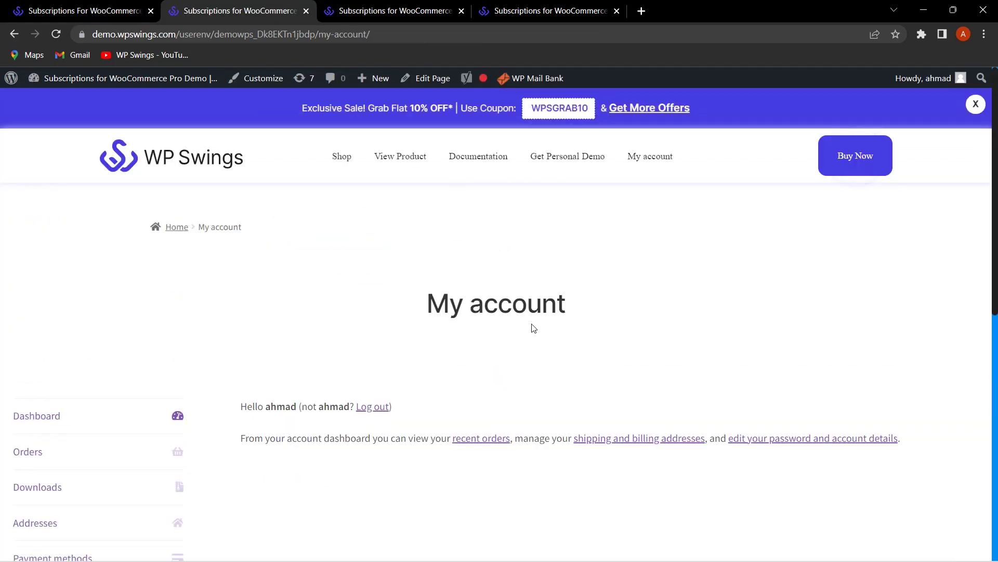
pyautogui.scroll(-2, 526, 329)
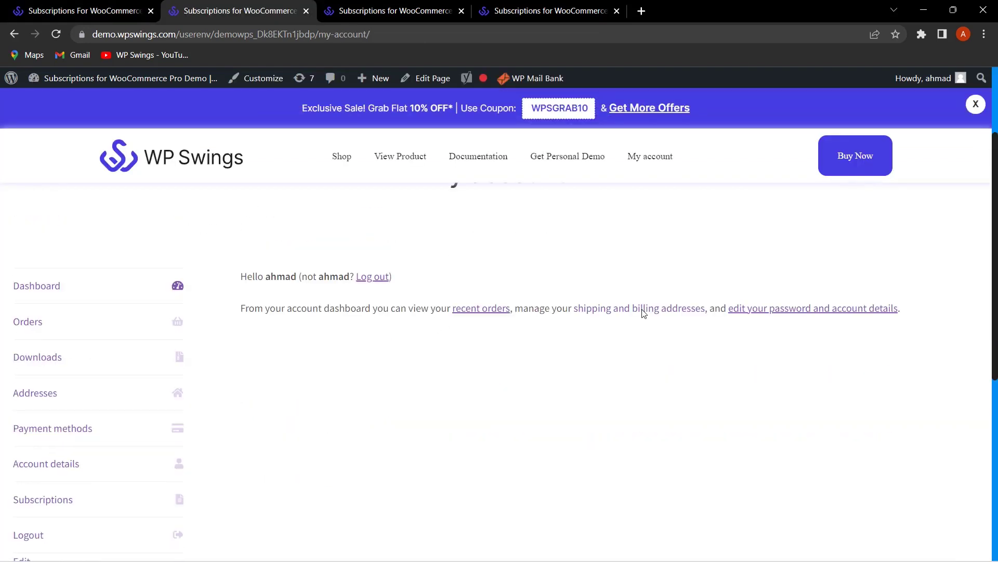
pyautogui.click(65, 508)
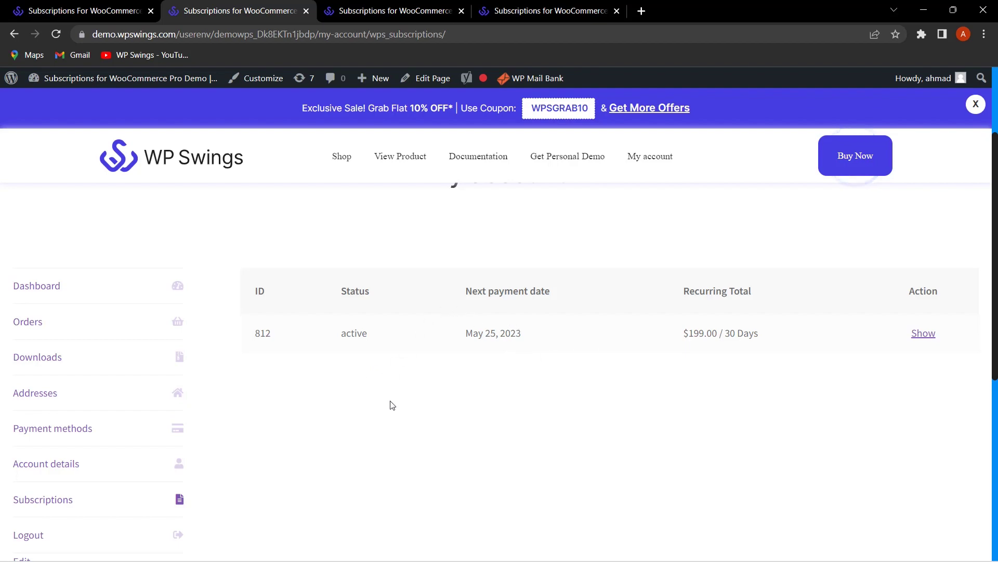
pyautogui.click(930, 336)
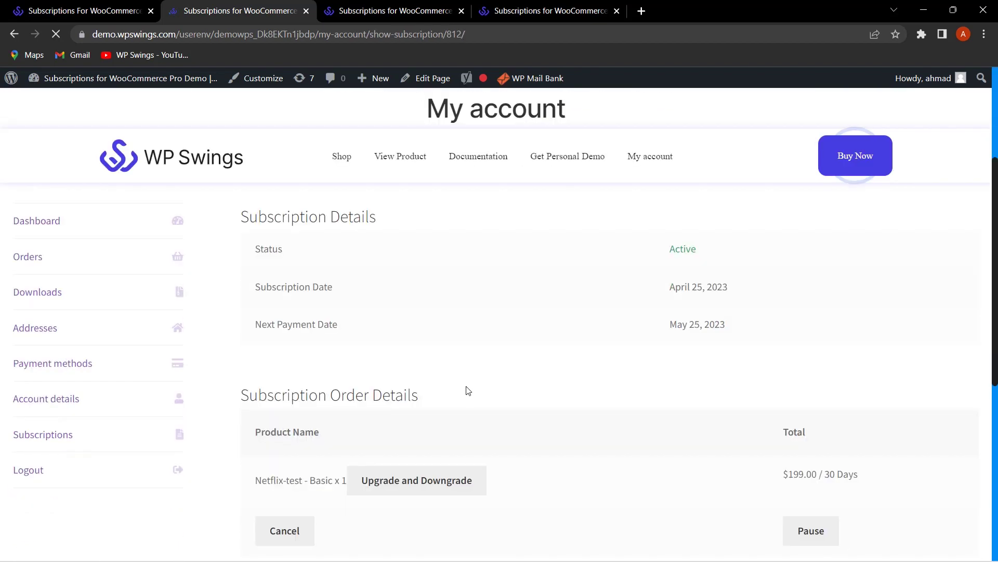
pyautogui.scroll(-2, 483, 388)
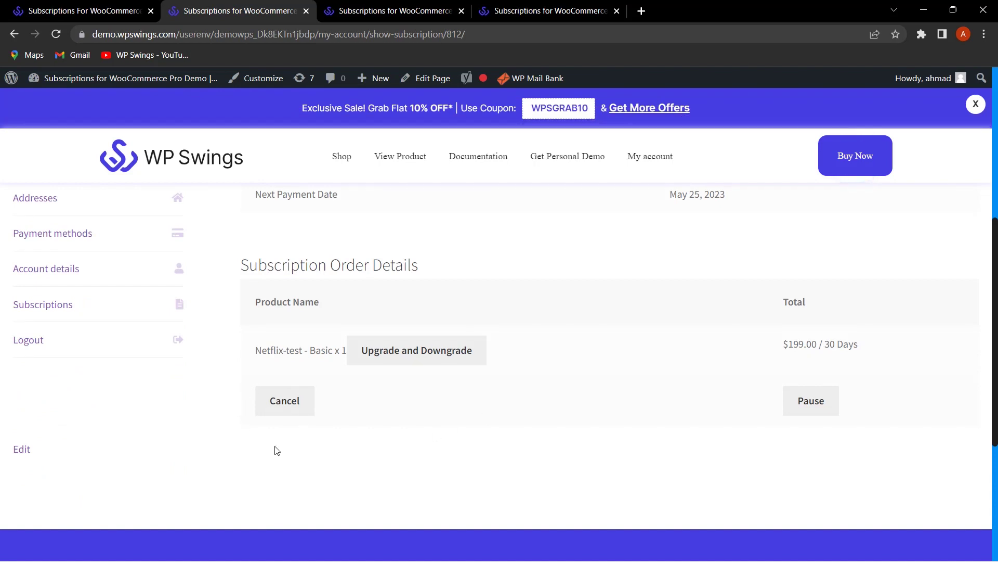
pyautogui.click(104, 7)
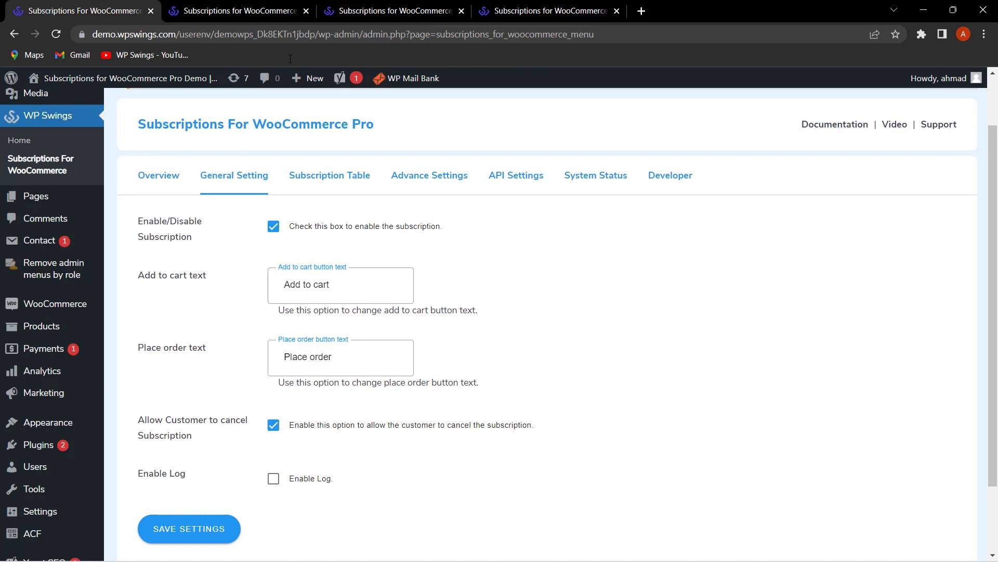
pyautogui.click(293, 6)
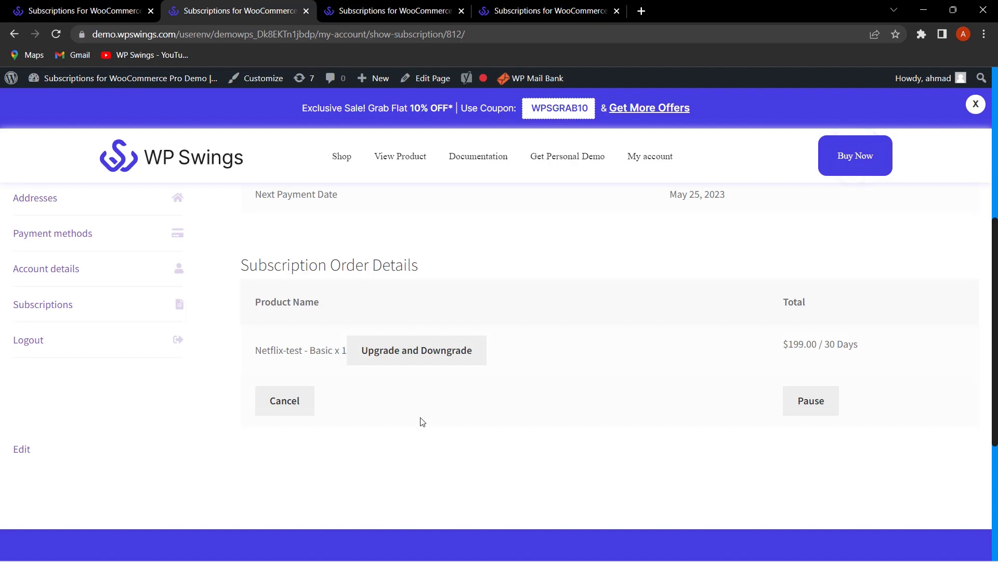
# Disable the customer cancel option in the general settings, save, and reload the storefront subscription details
pyautogui.hotkey('ctrl', 'shift', 'Tab')
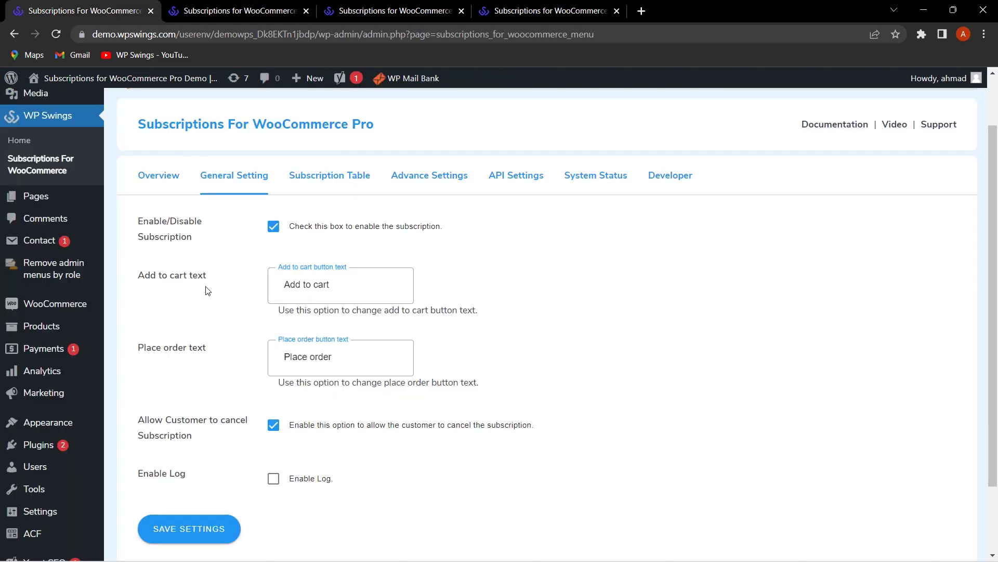
pyautogui.click(273, 426)
pyautogui.click(189, 528)
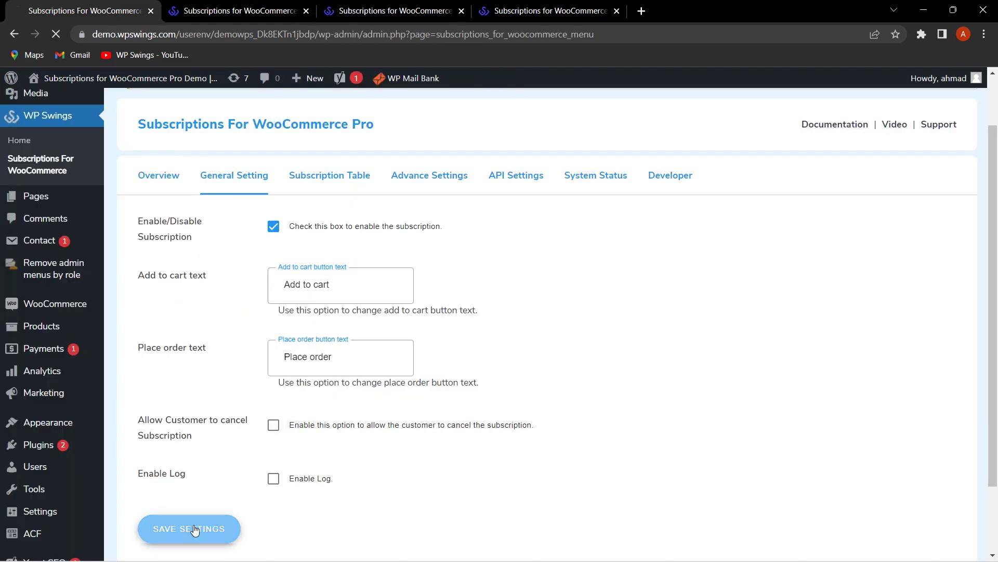
pyautogui.click(241, 11)
pyautogui.click(56, 34)
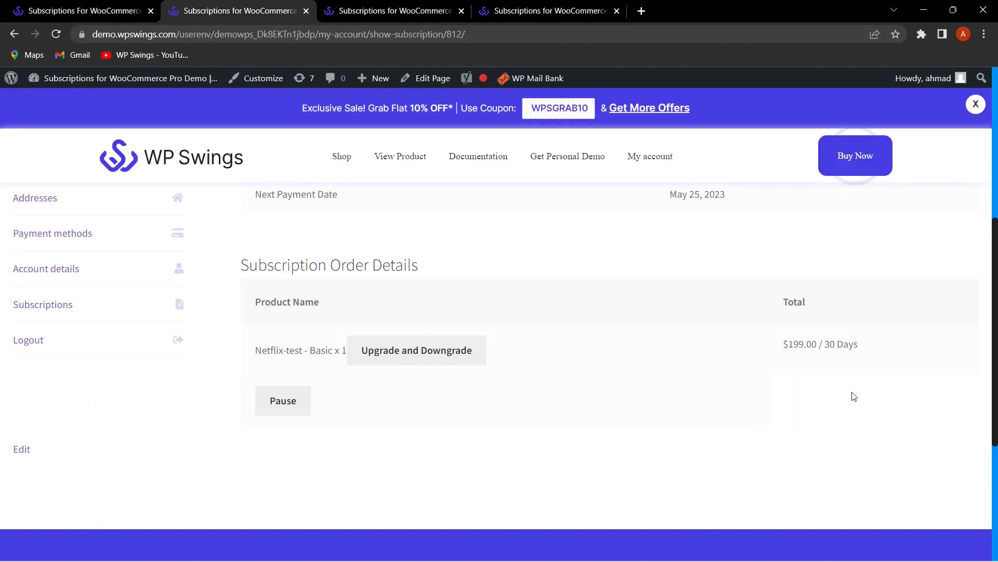
# Re-enable the option allowing customers to cancel subscriptions in the general settings and save
pyautogui.click(52, 10)
pyautogui.scroll(-3, 525, 426)
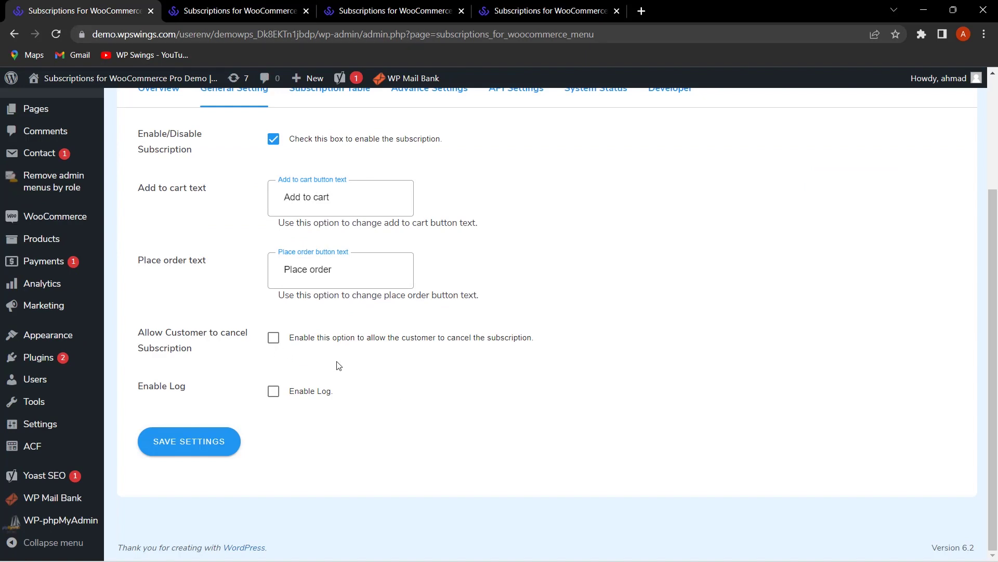
pyautogui.click(223, 440)
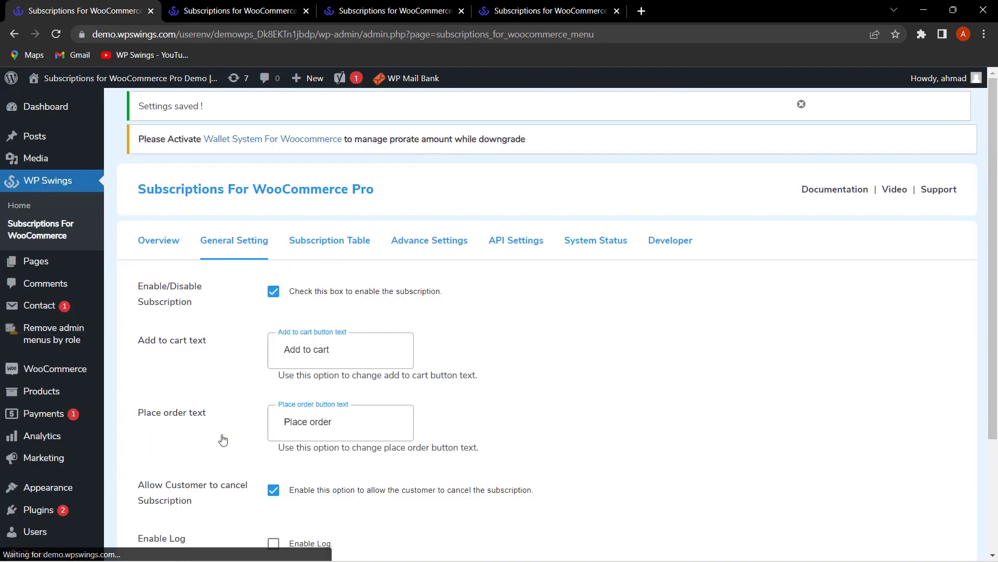
# Save the plugin's Advance Settings with the ability for customers to pause the subscription for a certain time enabled
pyautogui.click(445, 241)
pyautogui.scroll(-1, 472, 306)
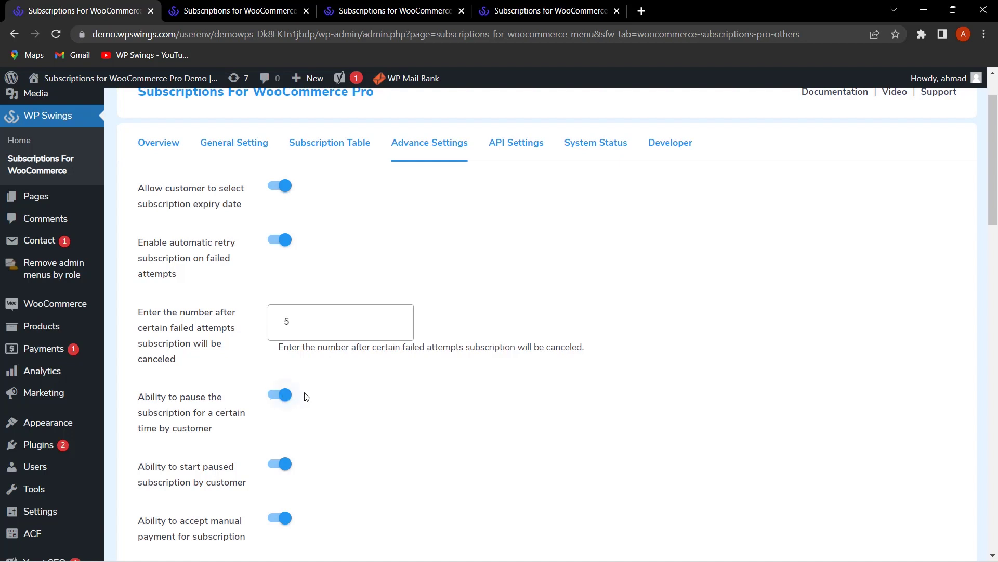
pyautogui.scroll(-1, 431, 404)
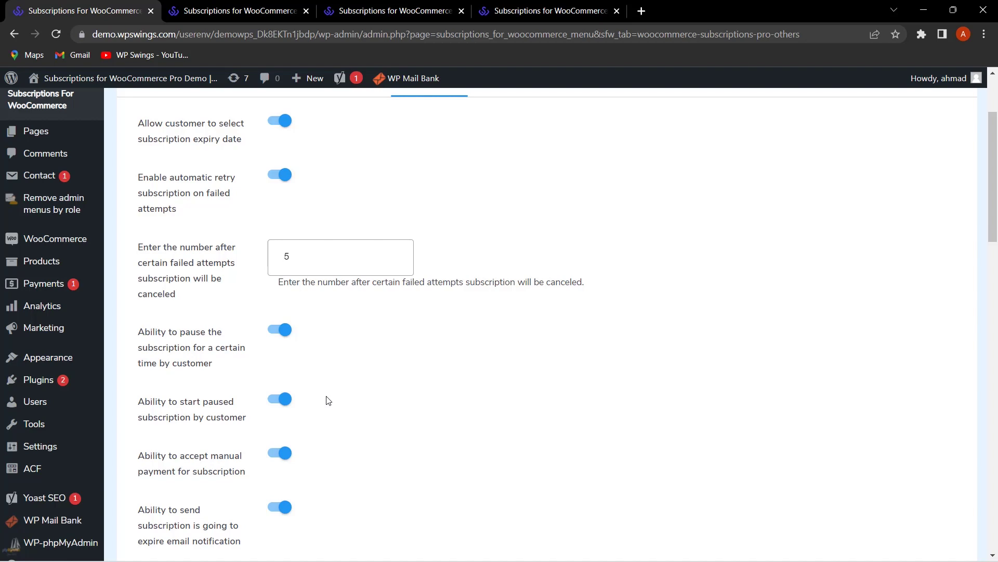
pyautogui.scroll(1, 343, 372)
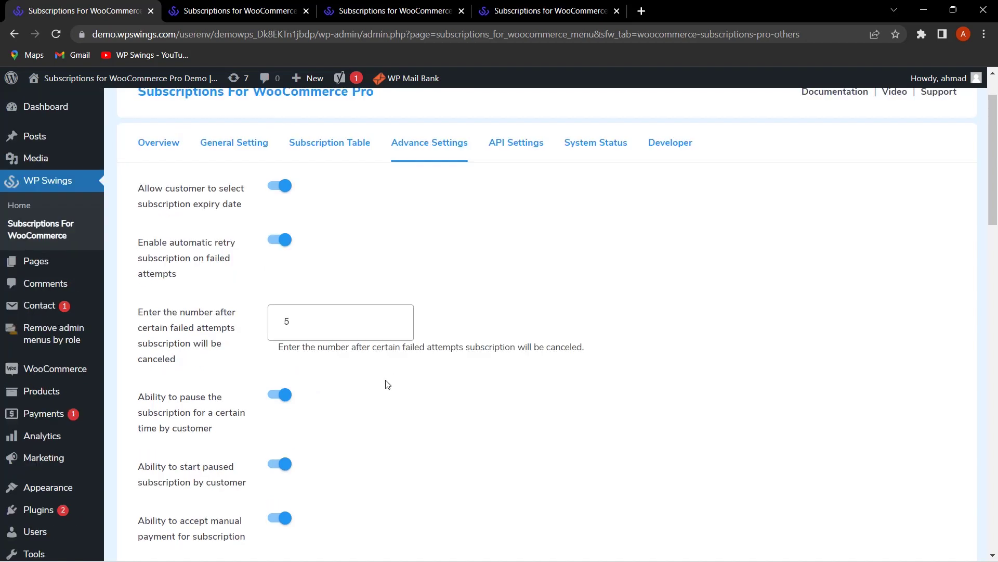
pyautogui.scroll(-2, 382, 390)
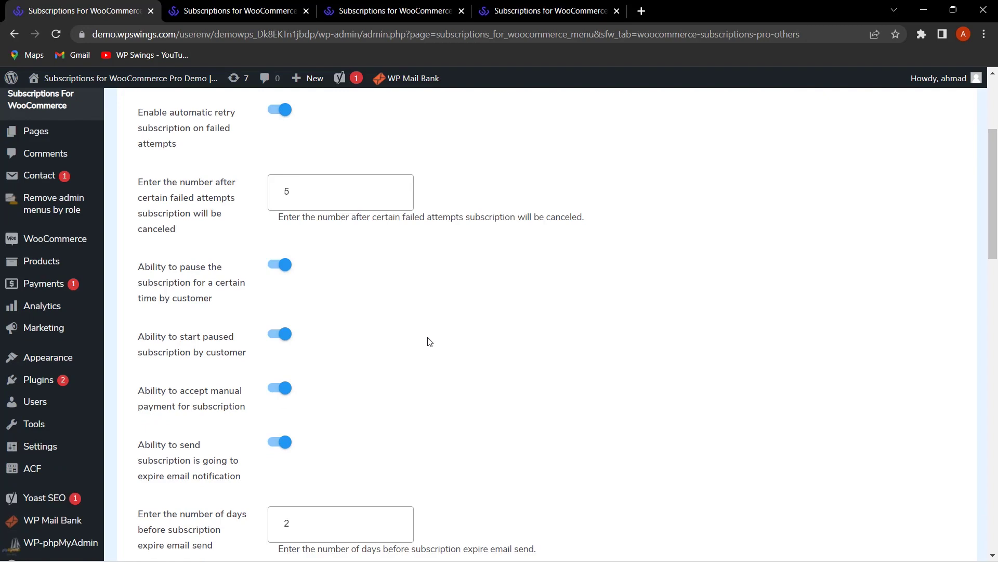
pyautogui.scroll(-12, 419, 339)
pyautogui.scroll(-6, 494, 455)
pyautogui.click(211, 474)
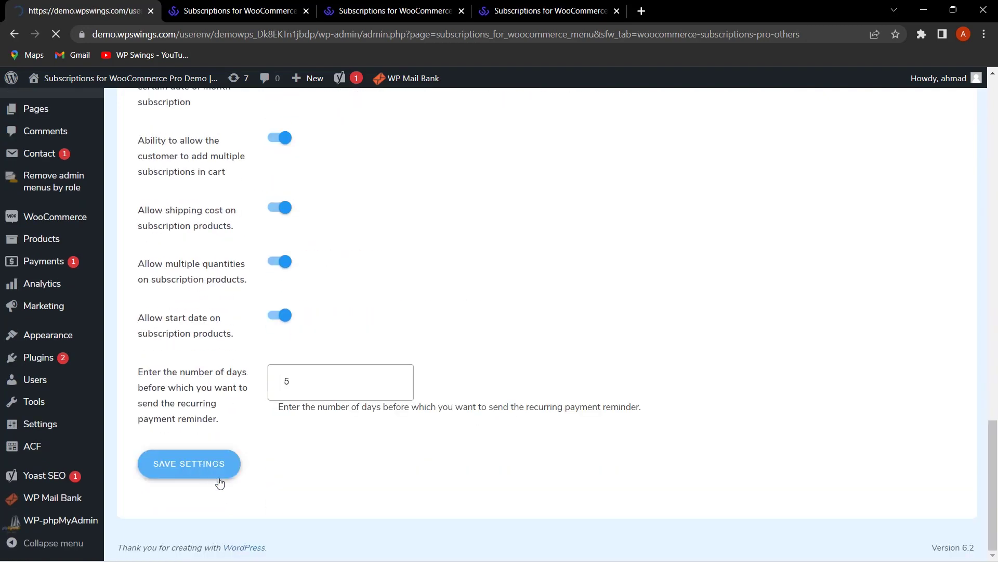
# Pause the Netflix-test - Basic subscription from the customer's subscription details page and check its available actions
pyautogui.click(229, 7)
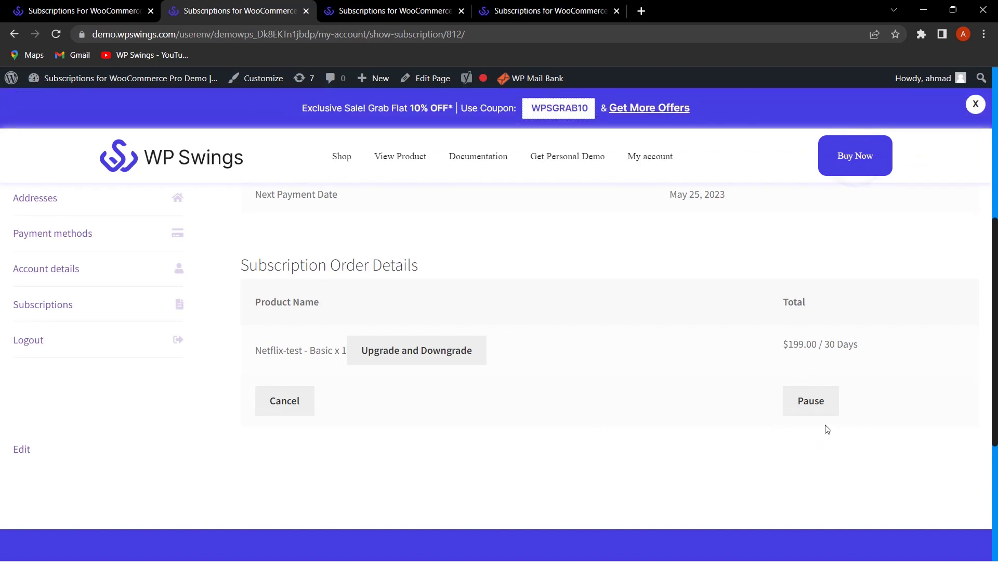
pyautogui.click(825, 410)
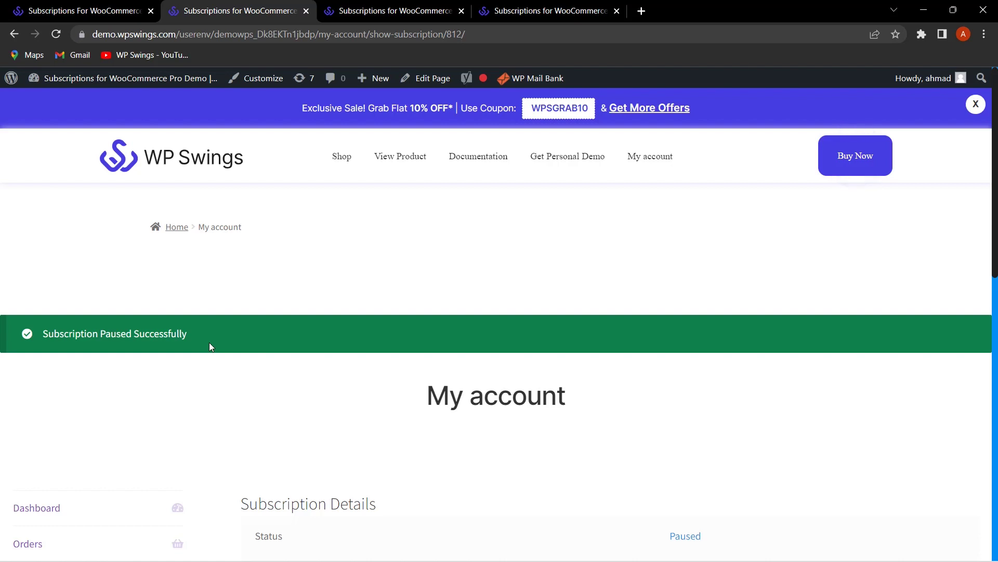
pyautogui.scroll(-10, 198, 317)
pyautogui.scroll(10, 581, 392)
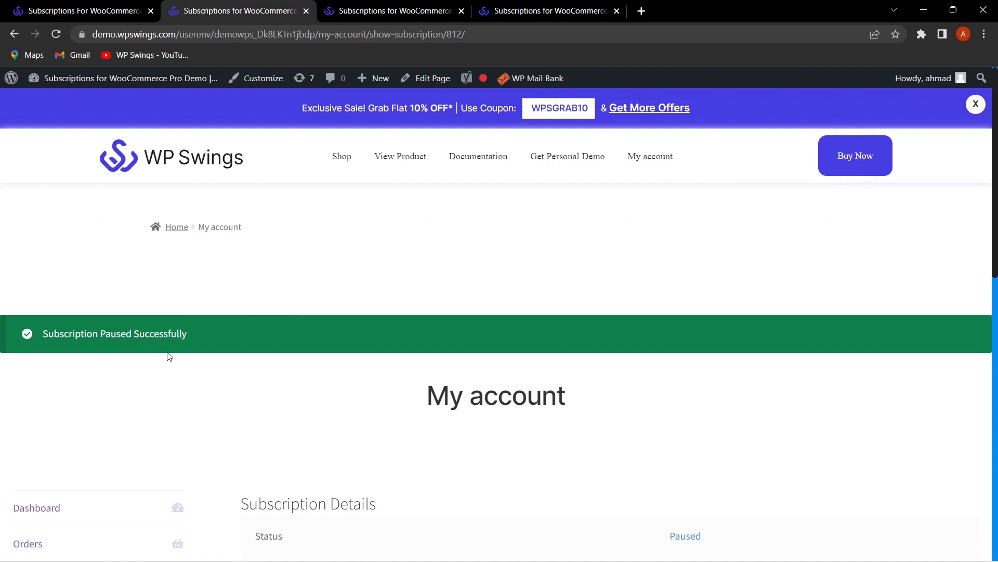
pyautogui.scroll(-3, 364, 357)
pyautogui.scroll(-5, 431, 359)
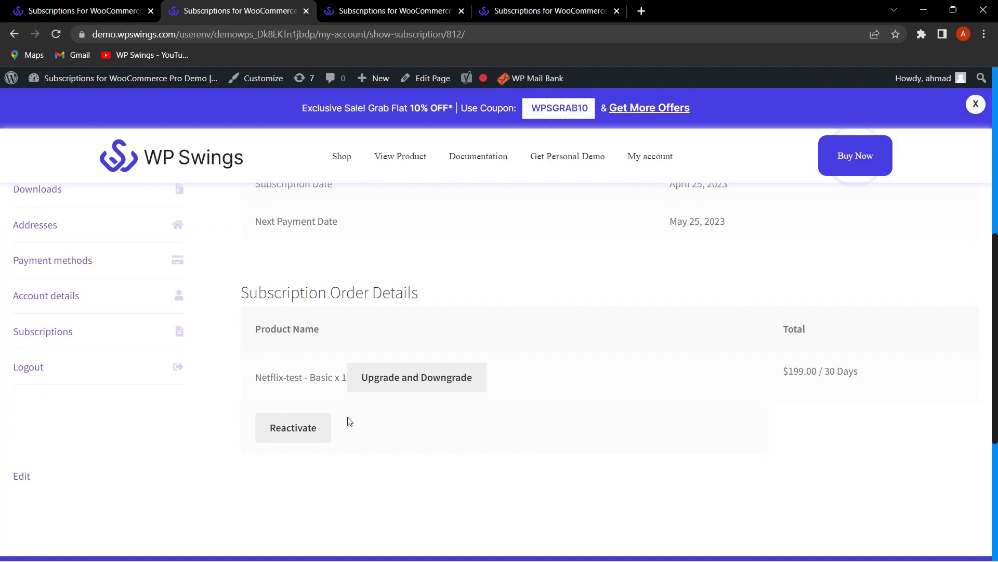
# Disable the customer's ability to start a paused subscription in Advance Settings, save, and reload the storefront subscription details
pyautogui.click(86, 6)
pyautogui.scroll(-3, 426, 298)
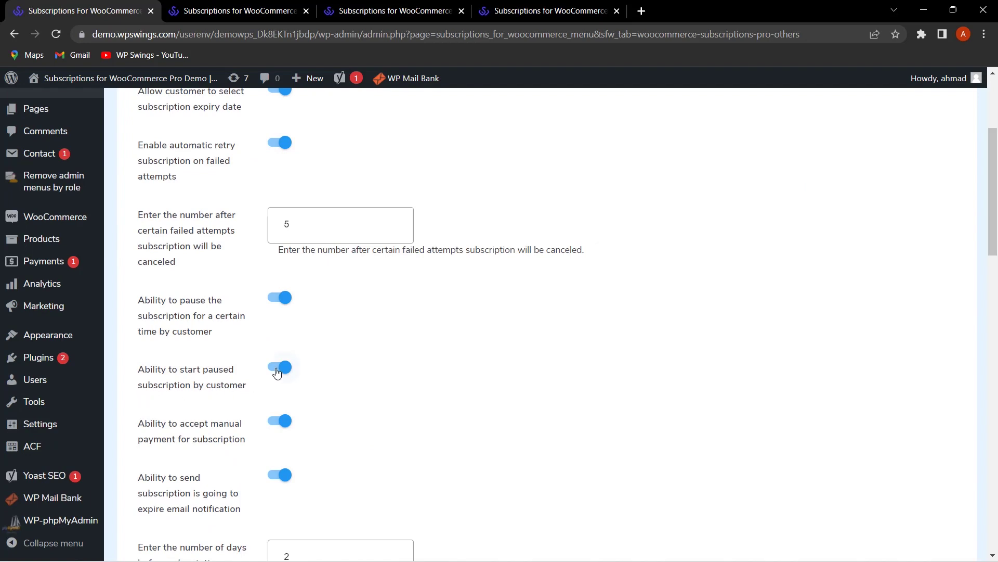
pyautogui.scroll(-15, 434, 427)
pyautogui.scroll(-3, 405, 447)
pyautogui.click(209, 472)
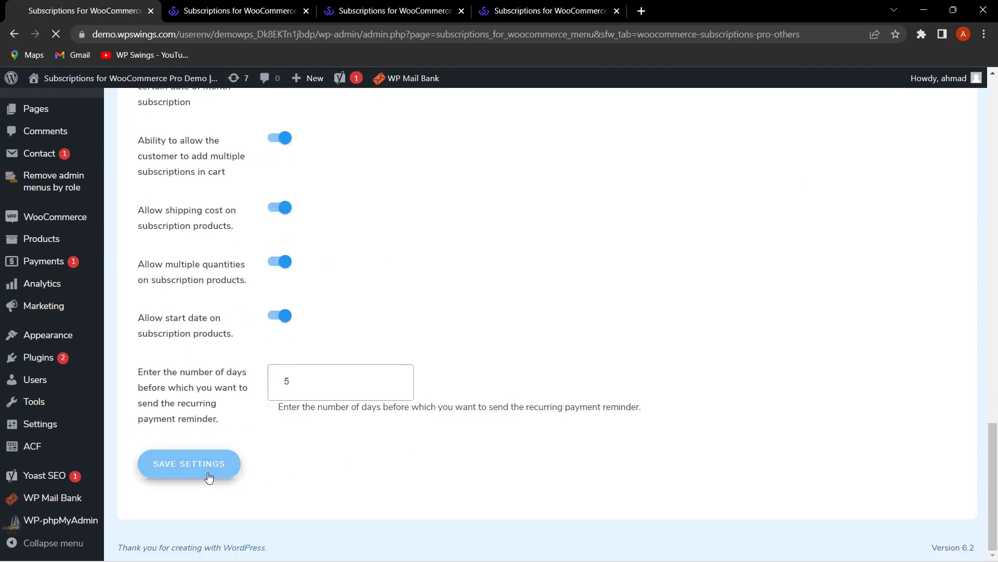
pyautogui.hotkey('ctrl', 'Tab')
pyautogui.click(56, 33)
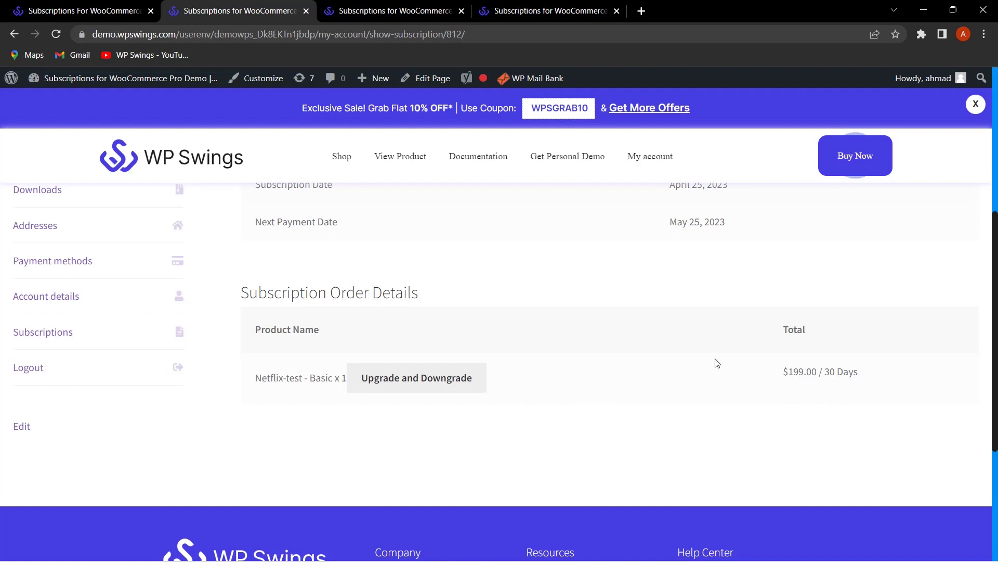
# Re-enable the ability to start a paused subscription by customer and save the Advance Settings
pyautogui.click(90, 13)
pyautogui.scroll(-5, 396, 416)
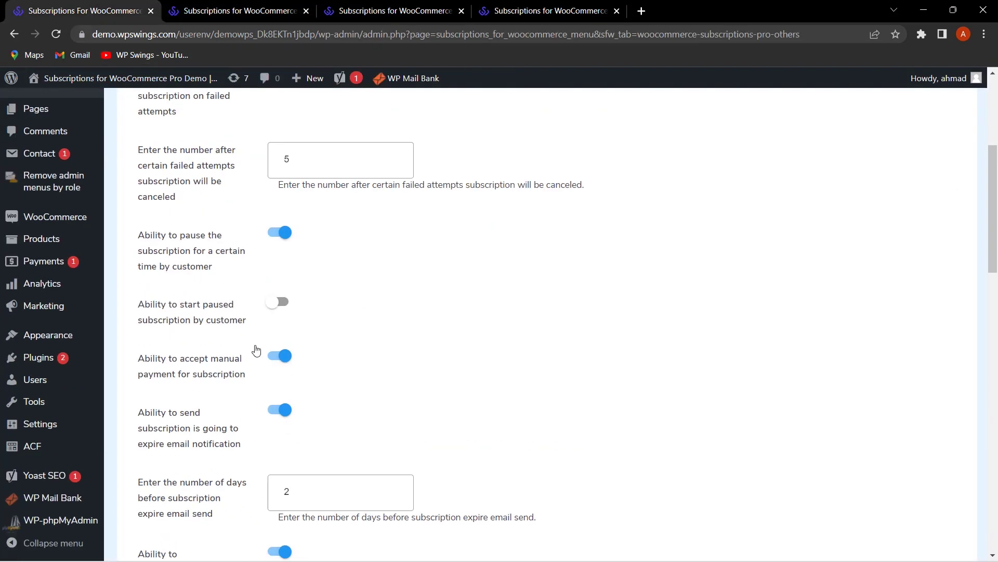
pyautogui.click(281, 302)
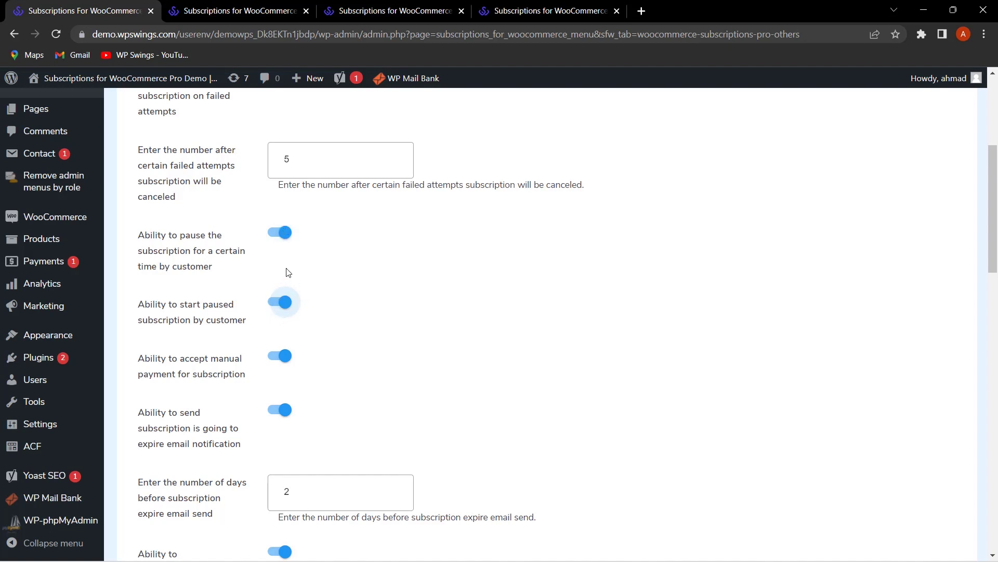
pyautogui.scroll(-2, 343, 284)
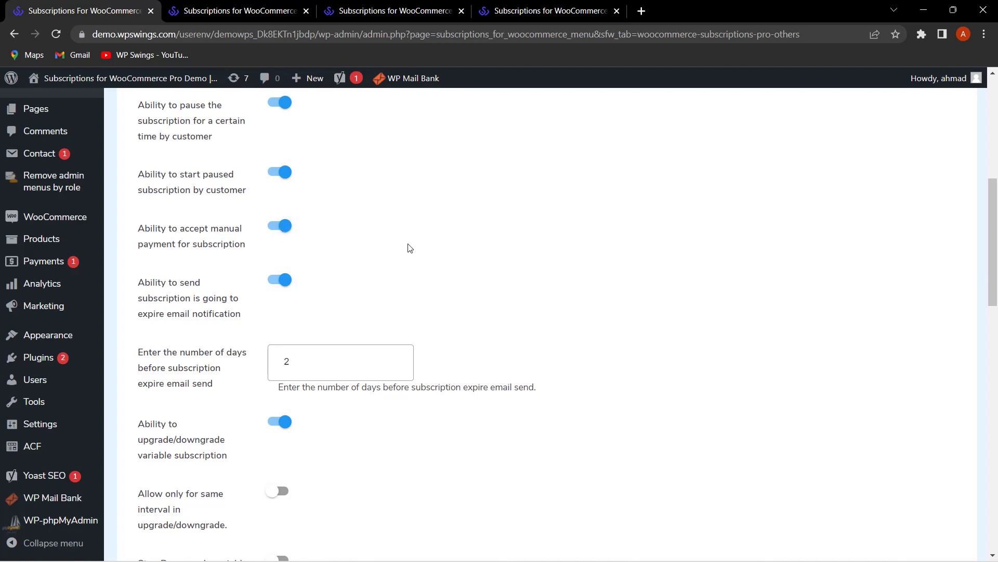
pyautogui.scroll(-5, 447, 265)
pyautogui.scroll(-13, 479, 279)
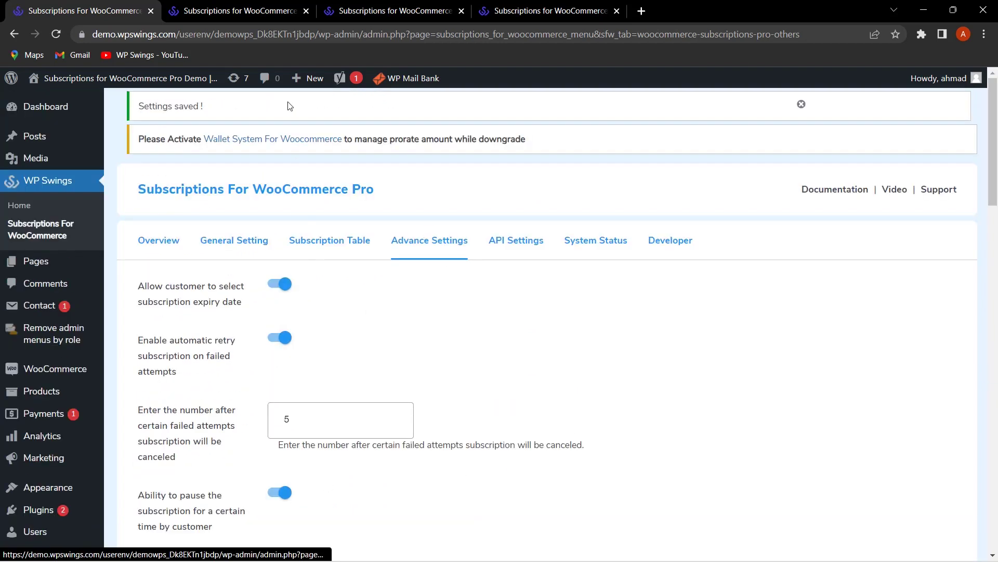
# Add the Magazine Subscription to the cart from the storefront shop and open the cart
pyautogui.click(289, 11)
pyautogui.scroll(4, 488, 361)
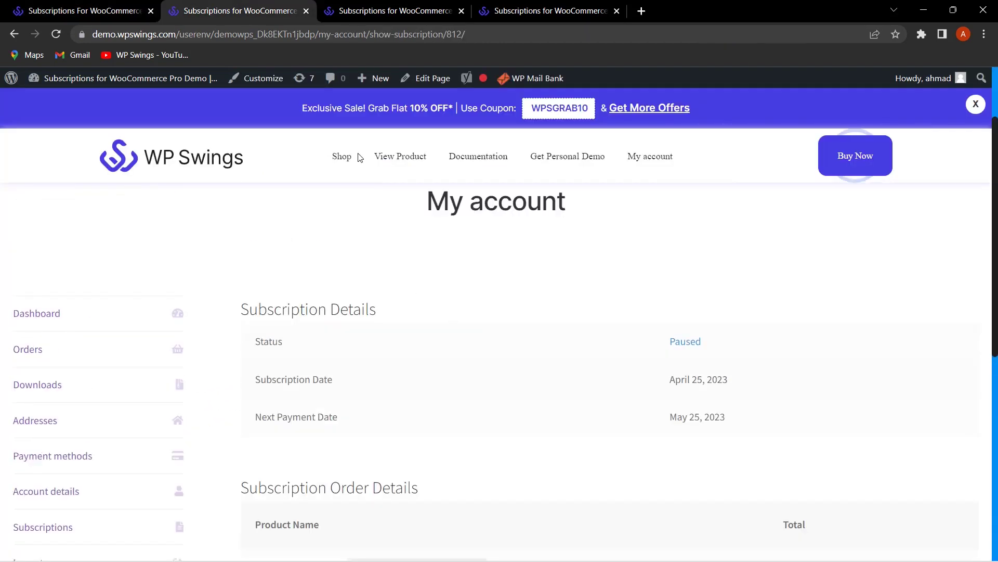
pyautogui.click(342, 156)
pyautogui.scroll(-6, 519, 280)
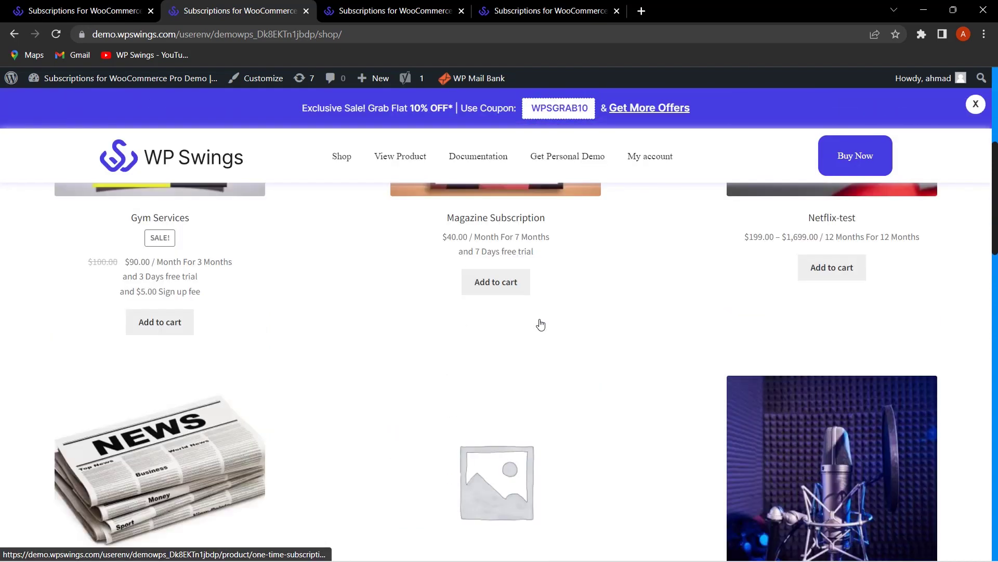
pyautogui.click(499, 289)
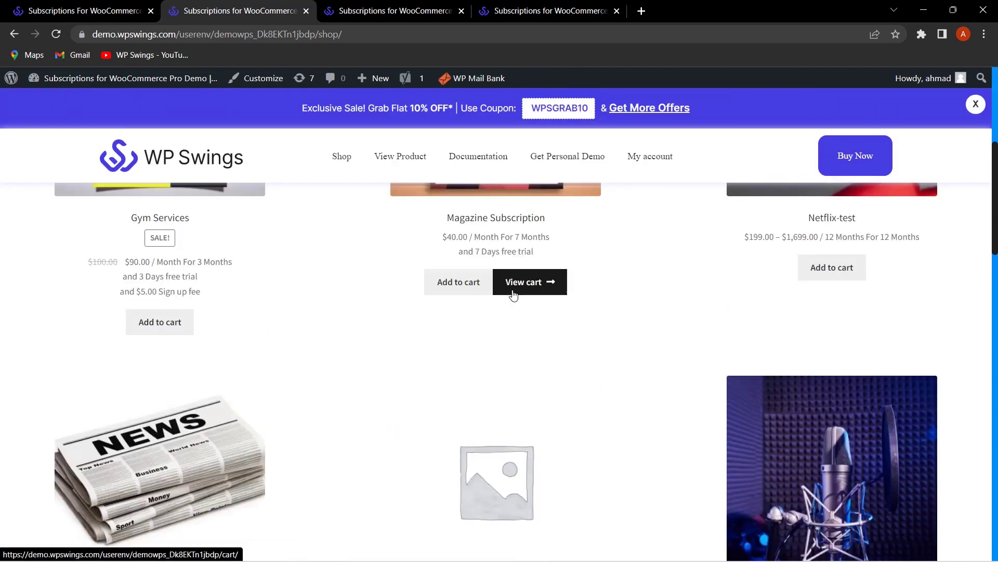
pyautogui.click(542, 290)
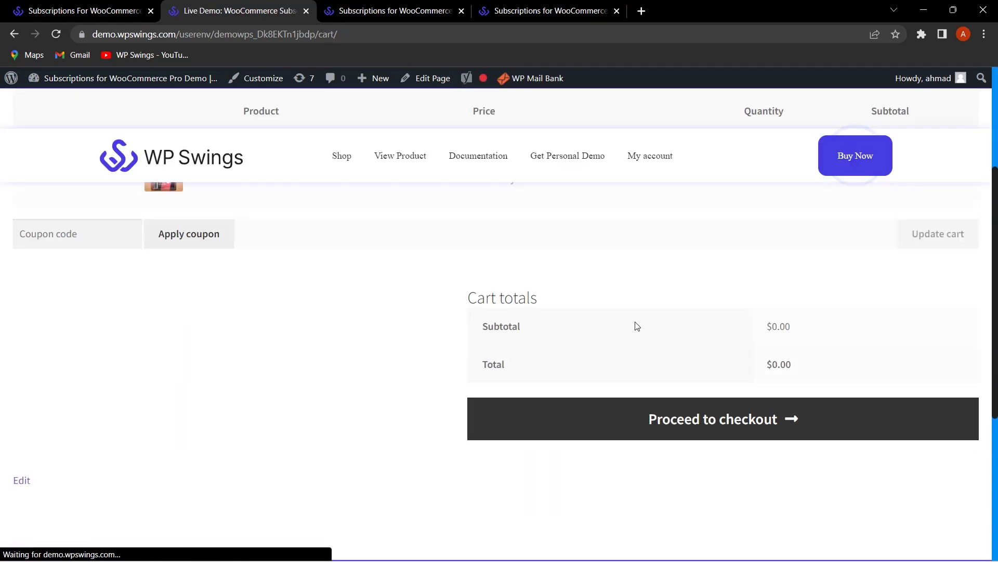
# Proceed to checkout and review the payment methods offered for the Magazine Subscription
pyautogui.click(773, 424)
pyautogui.scroll(-7, 765, 417)
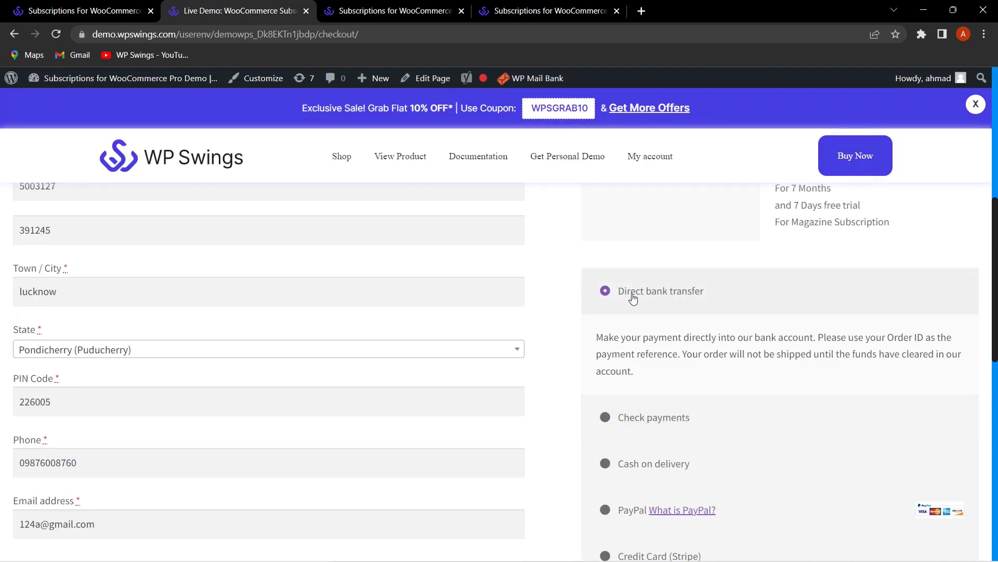
pyautogui.scroll(-3, 775, 308)
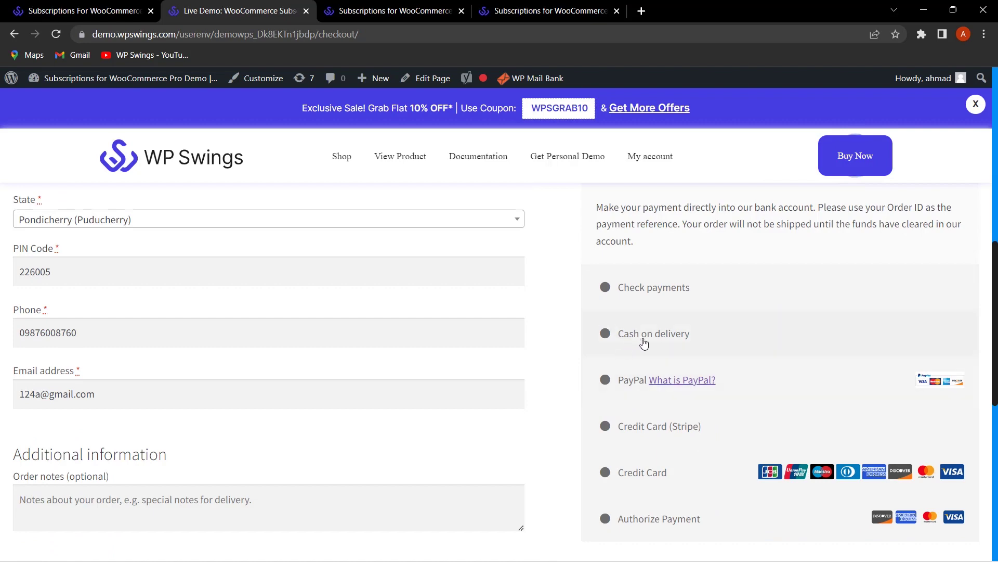
# Disable the ability to accept manual payment for subscription in Advance Settings, save, and reload the storefront checkout
pyautogui.hotkey('ctrl', 'shift', 'Tab')
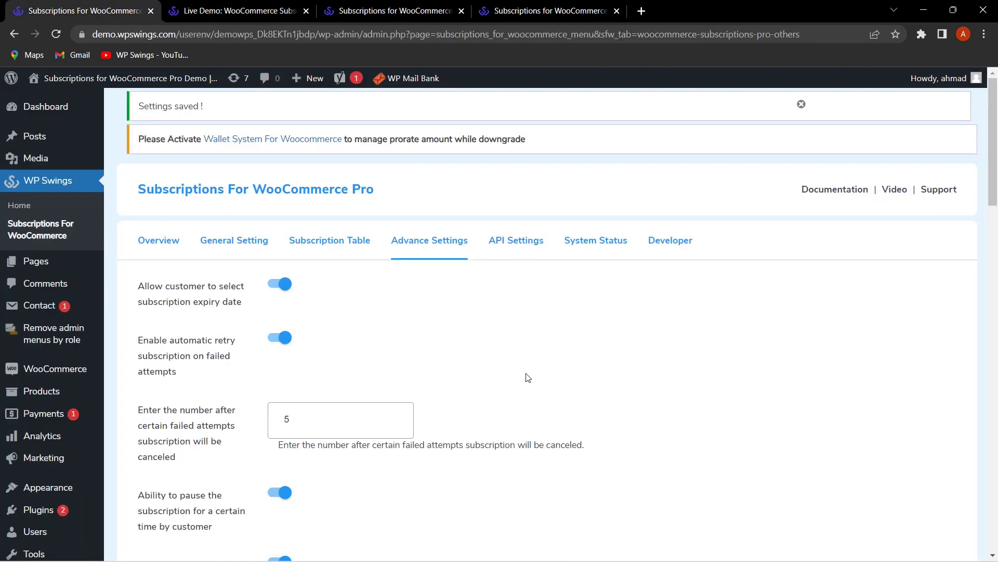
pyautogui.scroll(-3, 528, 377)
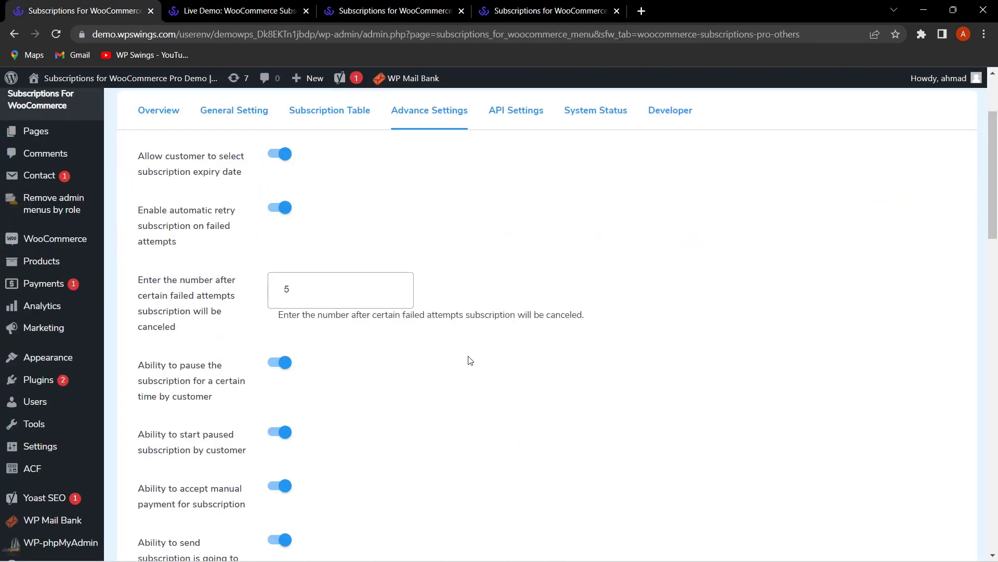
pyautogui.scroll(-3, 328, 447)
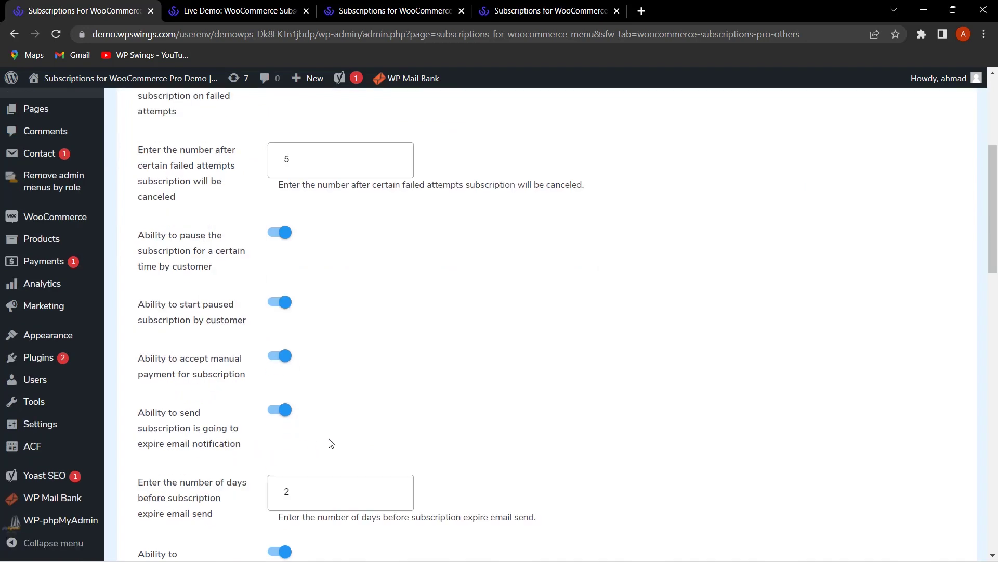
pyautogui.click(278, 353)
pyautogui.scroll(-8, 466, 361)
pyautogui.scroll(-10, 467, 362)
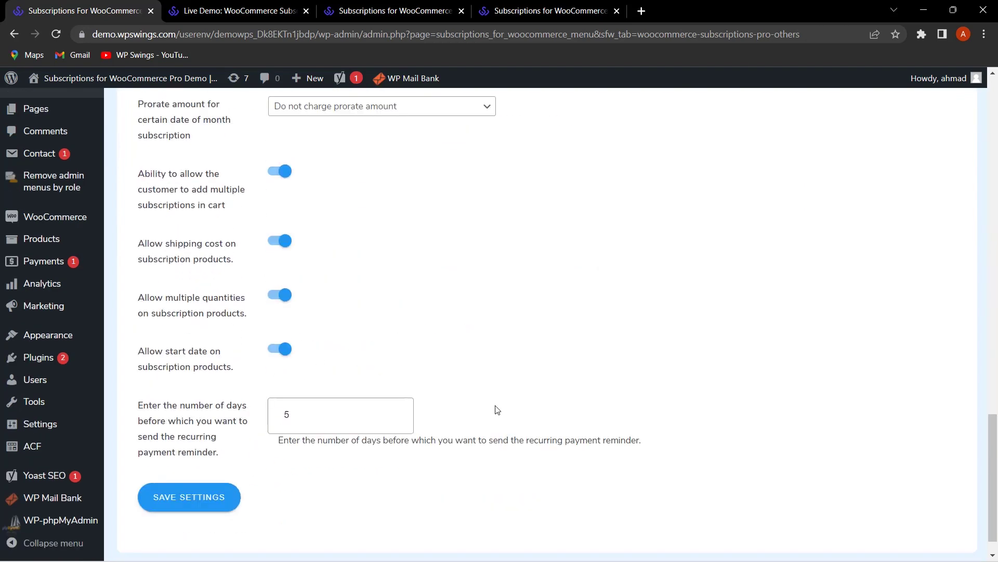
pyautogui.click(189, 466)
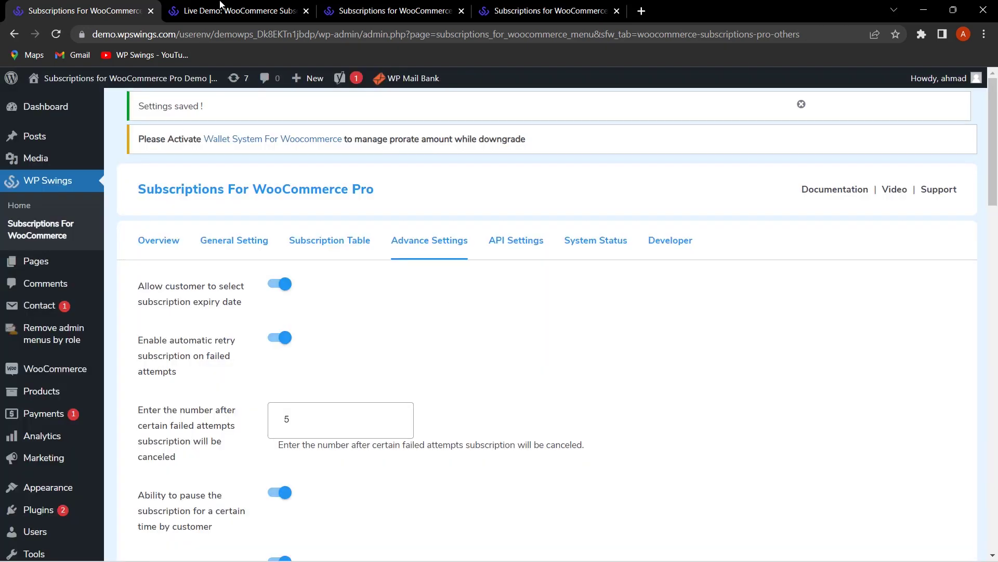
pyautogui.click(240, 9)
pyautogui.click(56, 33)
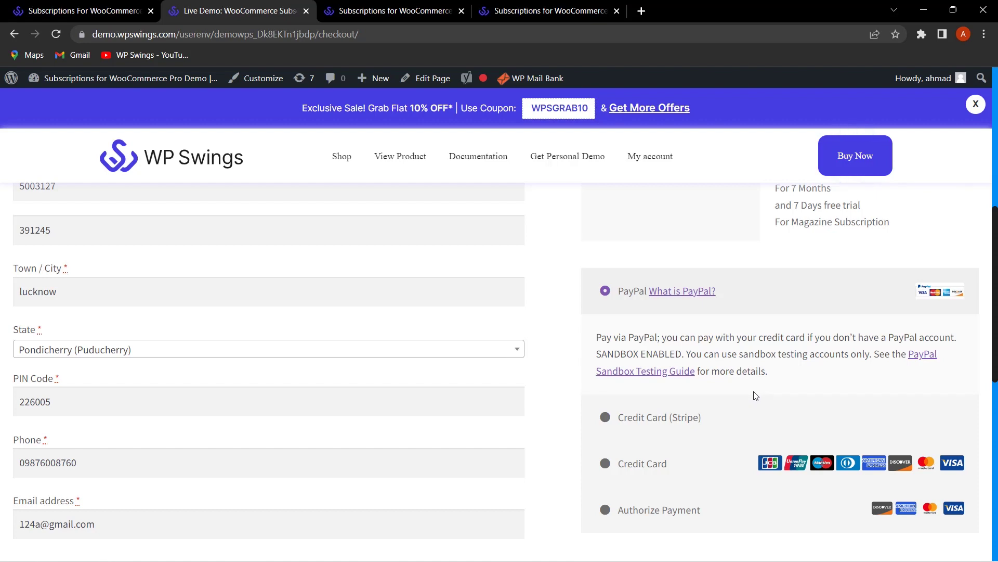
# Turn the ability to accept manual payment for subscription back on in Advance Settings
pyautogui.click(117, 7)
pyautogui.scroll(-4, 410, 394)
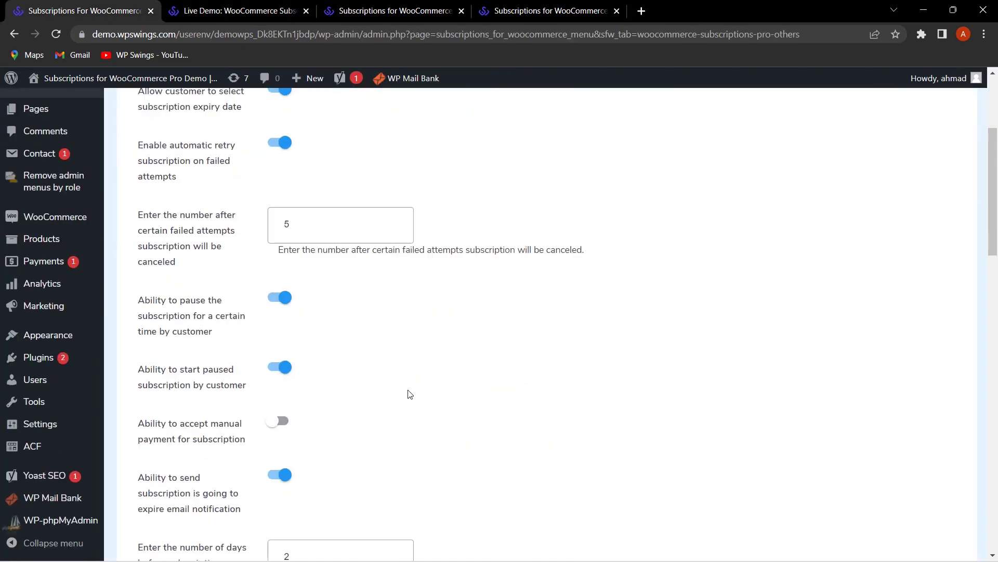
pyautogui.click(281, 420)
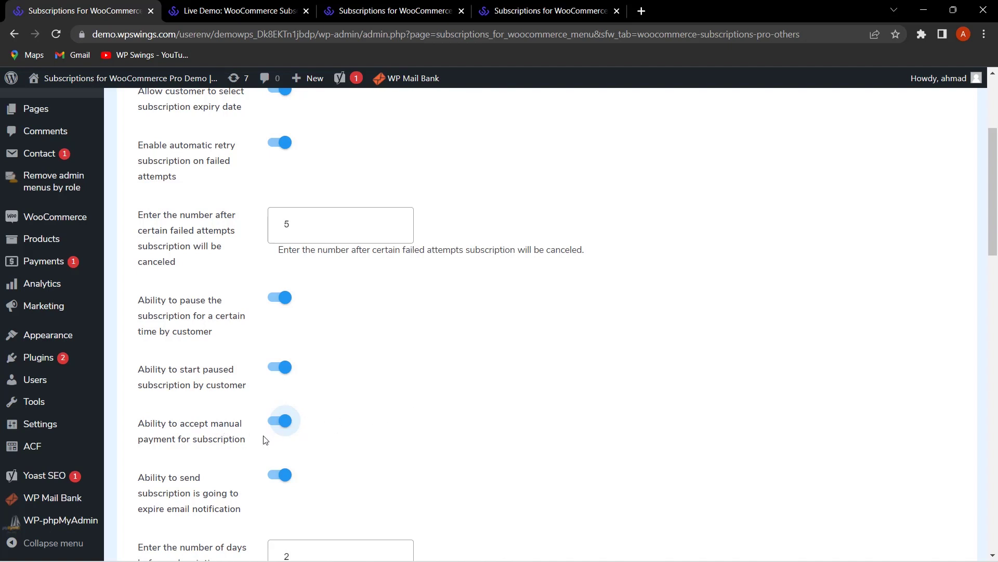
# Examine the expiry email notification option, its number-of-days field and the "Subscription going to expire" email, returning to the upgrade/downgrade settings
pyautogui.scroll(-3, 516, 363)
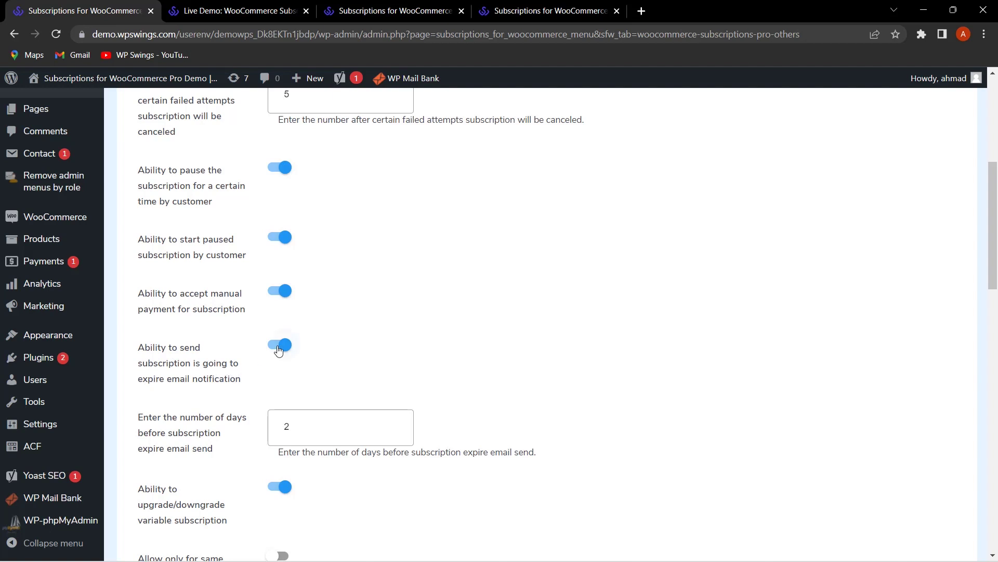
pyautogui.scroll(-1, 435, 351)
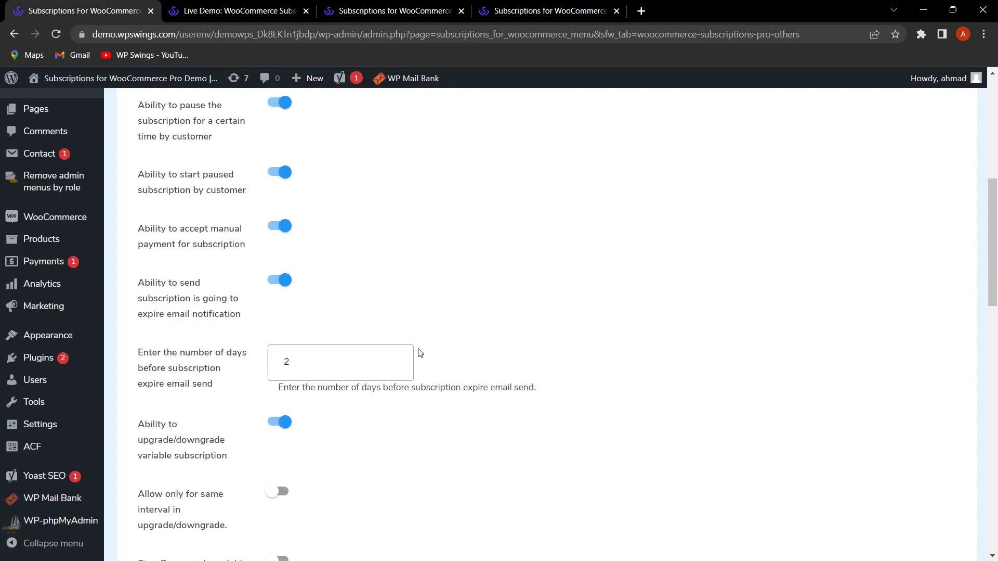
pyautogui.click(310, 364)
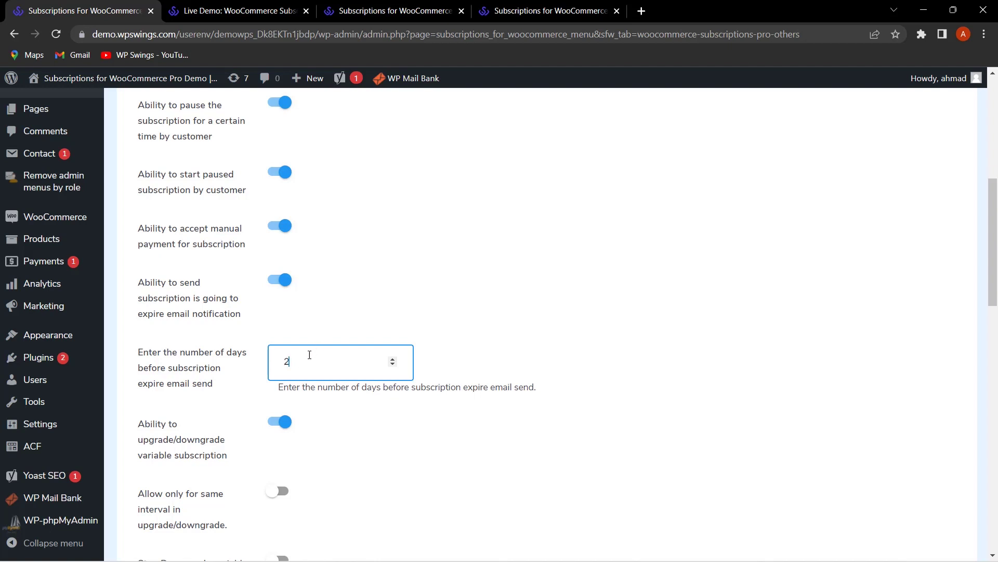
pyautogui.click(274, 323)
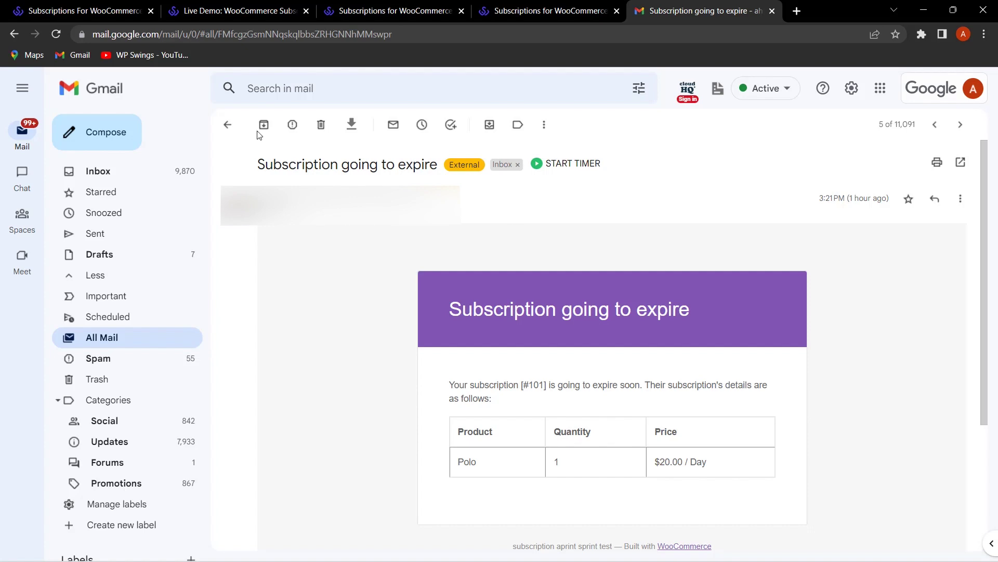
pyautogui.click(104, 7)
pyautogui.scroll(-1, 453, 365)
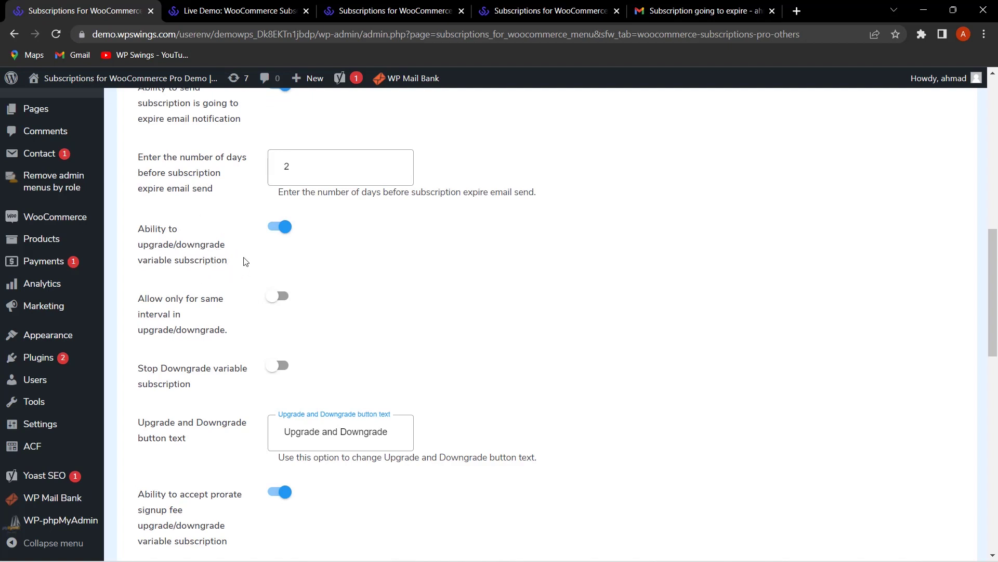
# Open the paused Netflix-test - Basic subscription from the storefront account page, reactivate it and check its available actions
pyautogui.click(249, 7)
pyautogui.scroll(4, 486, 238)
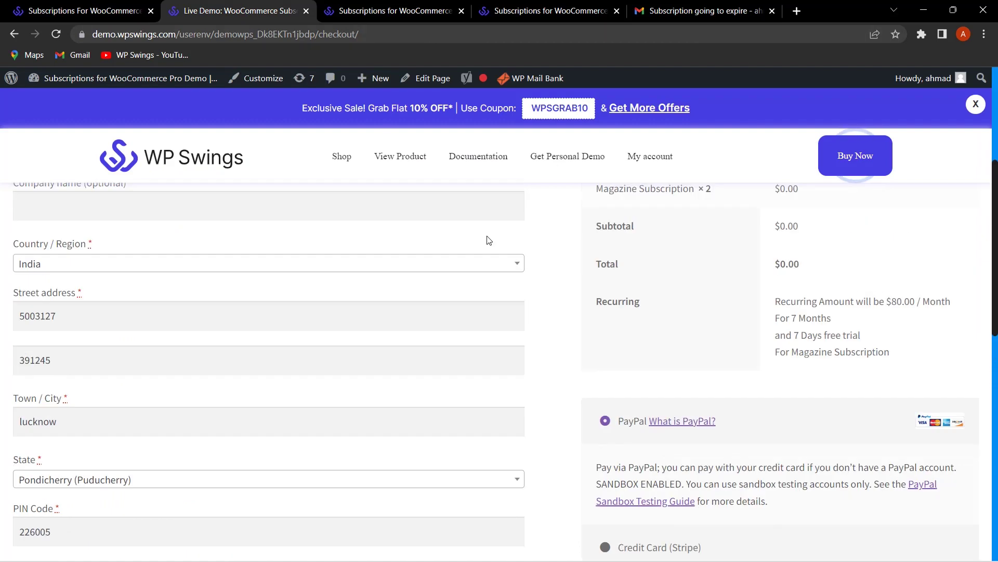
pyautogui.click(658, 159)
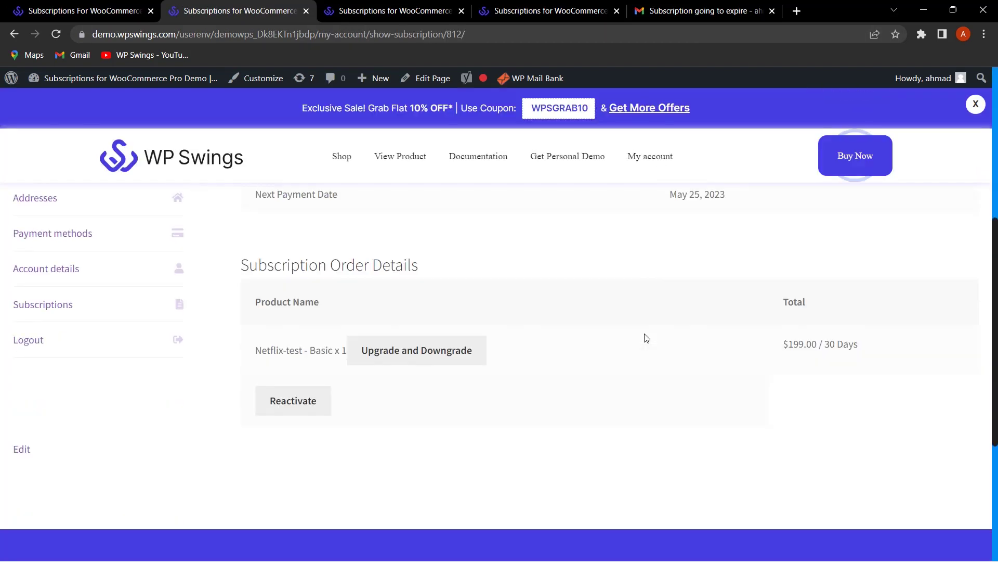
pyautogui.scroll(6, 646, 338)
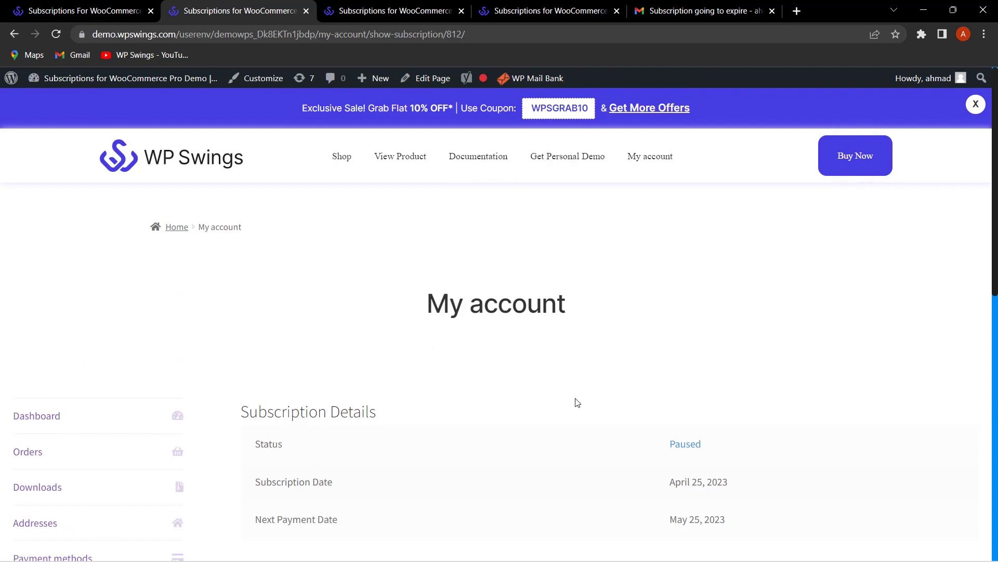
pyautogui.scroll(-3, 520, 415)
pyautogui.scroll(-5, 520, 415)
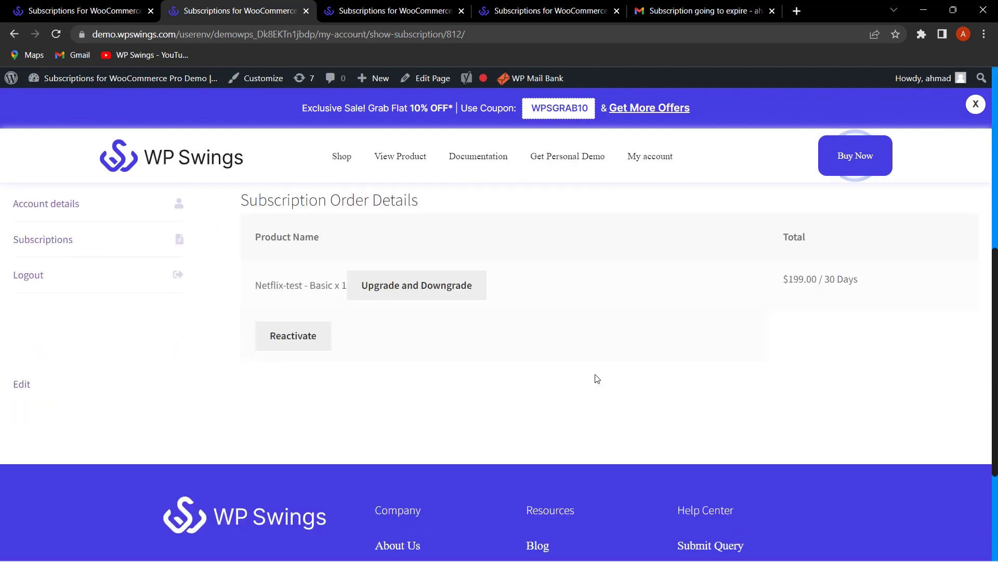
pyautogui.click(308, 345)
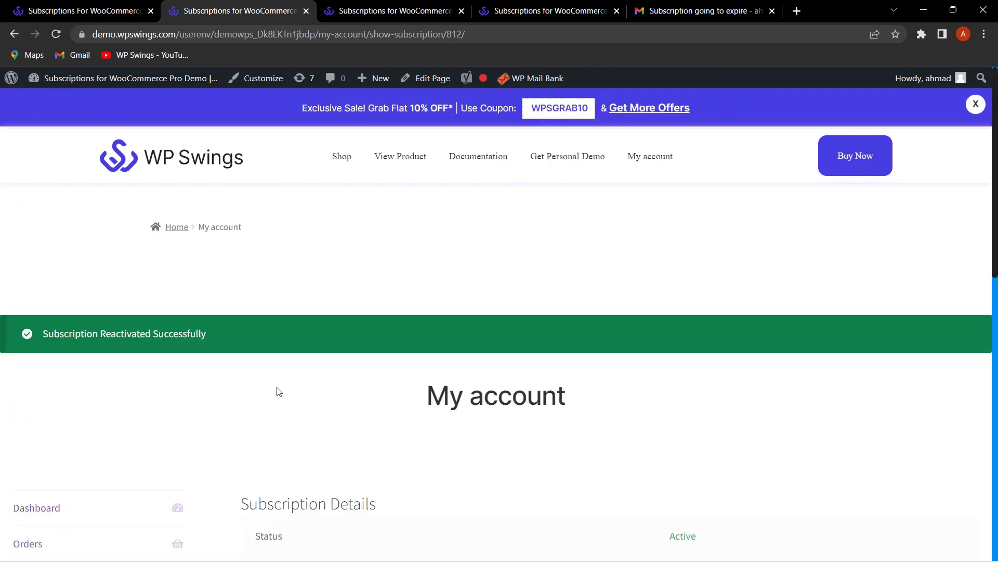
pyautogui.scroll(-8, 443, 401)
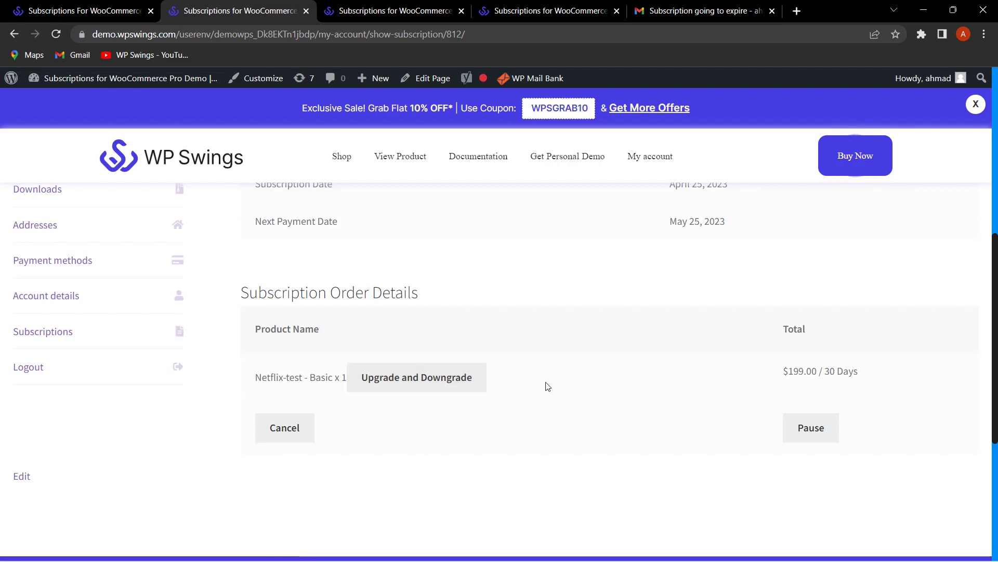
# Open the Netflix-test product from the shop in a new tab, select the Basic subscription and review the other variations
pyautogui.click(342, 156)
pyautogui.scroll(-2, 612, 292)
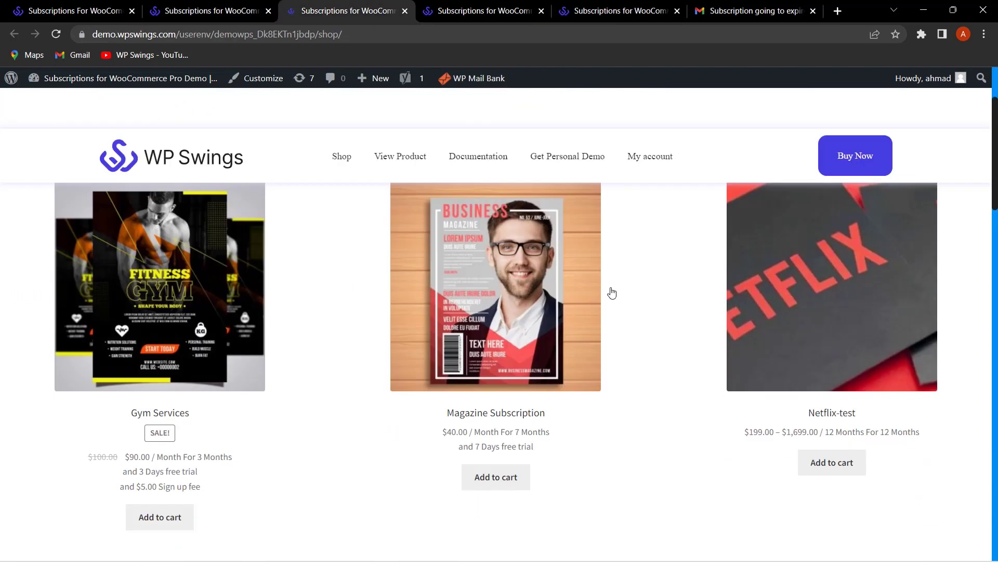
pyautogui.scroll(-1, 612, 293)
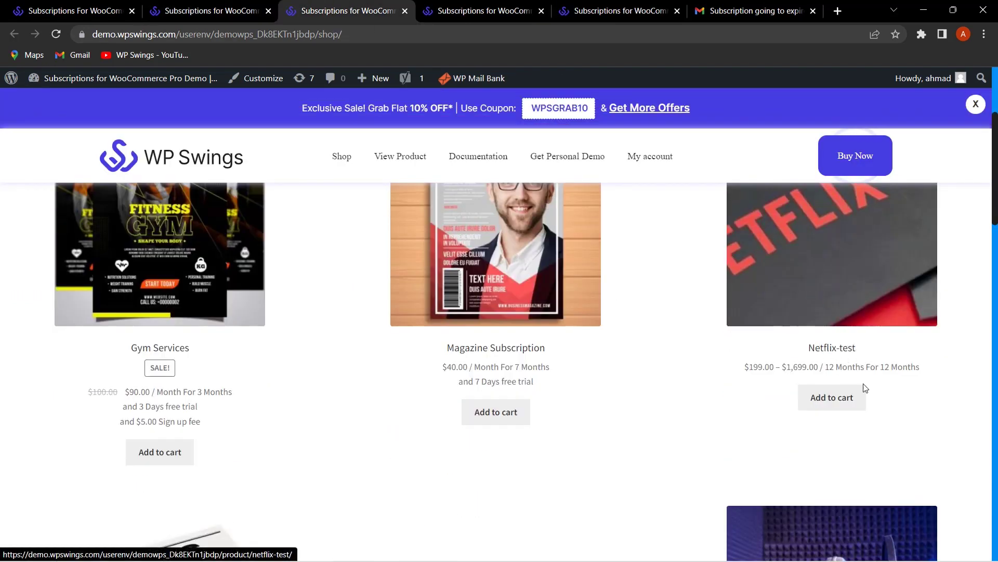
pyautogui.click(845, 404)
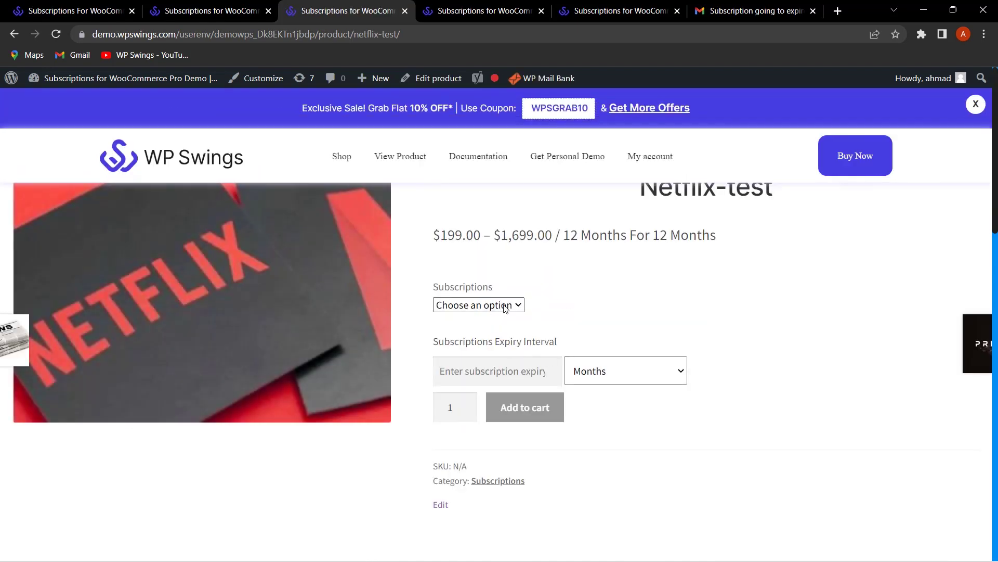
pyautogui.click(504, 306)
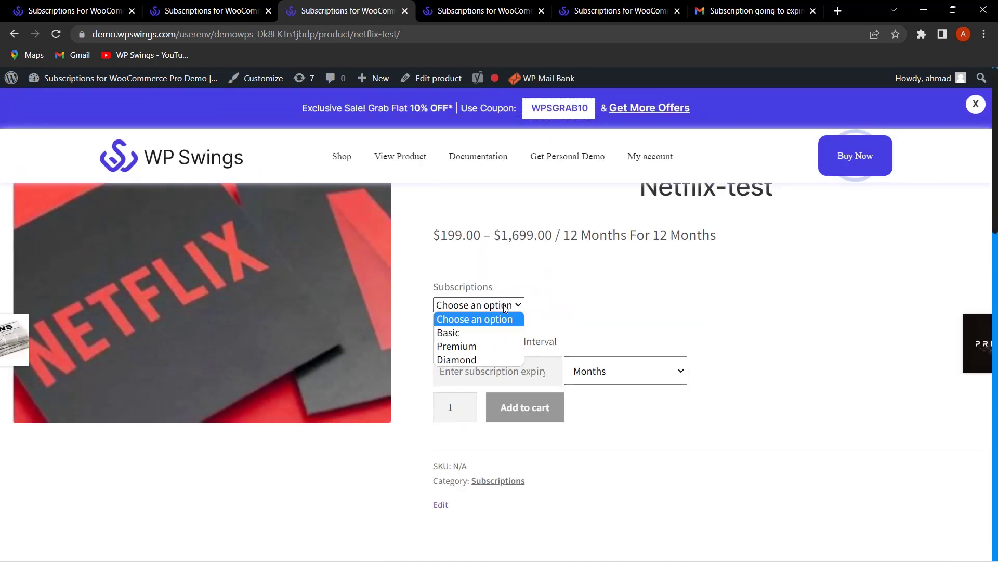
pyautogui.click(489, 332)
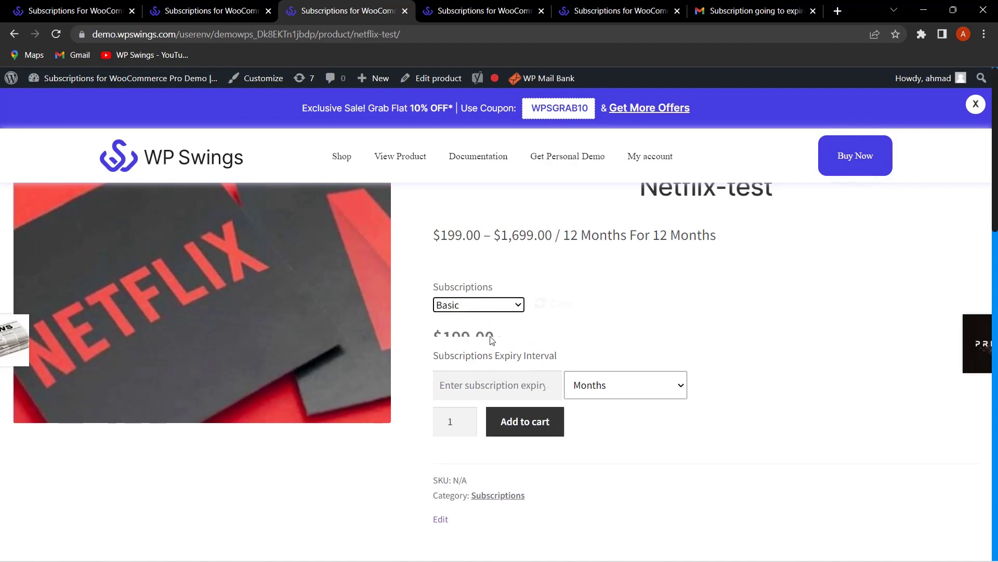
pyautogui.click(494, 306)
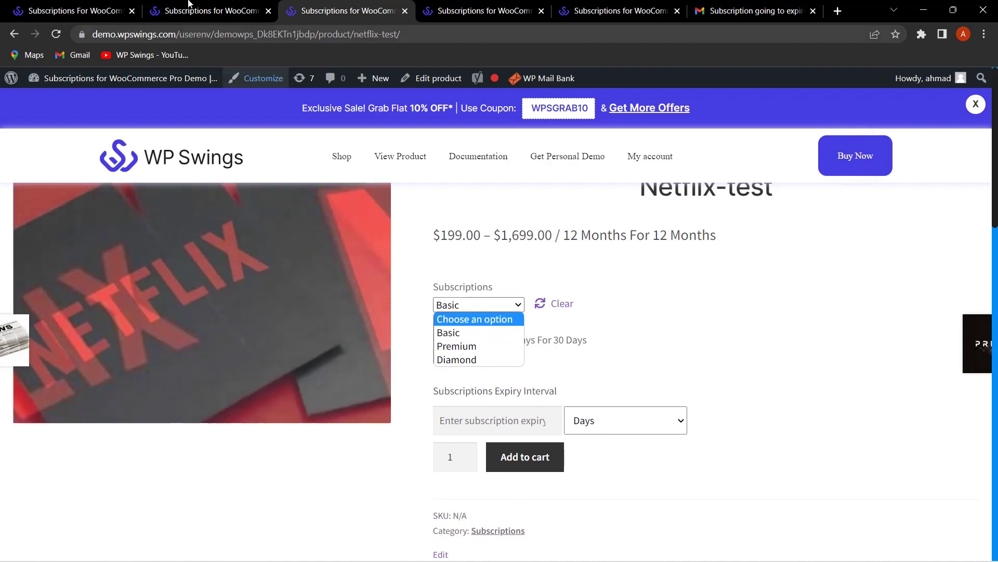
# Start an upgrade/downgrade of the active Netflix-test - Basic subscription, switching to the Diamond variation after trying Premium, and add it to the cart
pyautogui.hotkey('ctrl', 'shift', 'Tab')
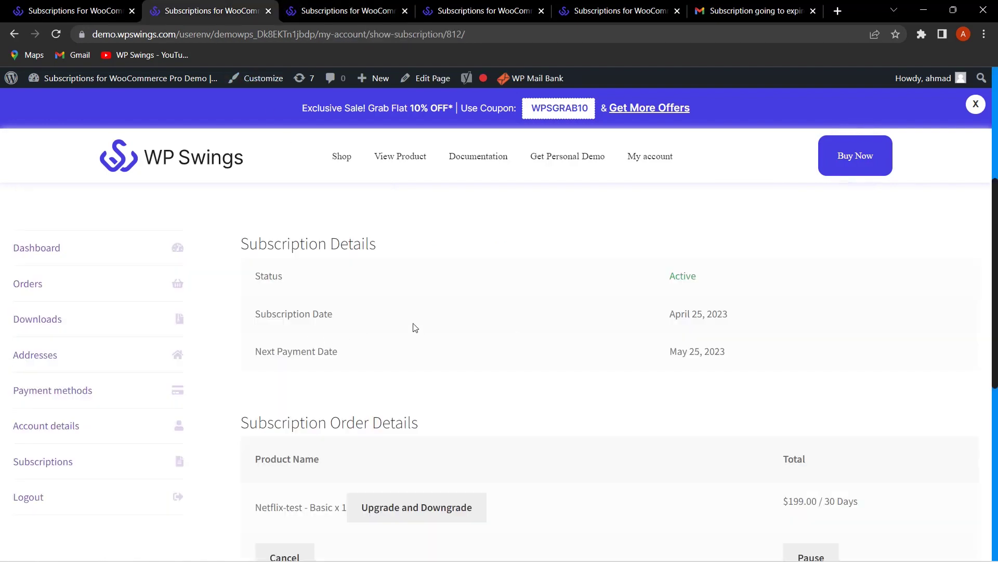
pyautogui.scroll(-2, 414, 330)
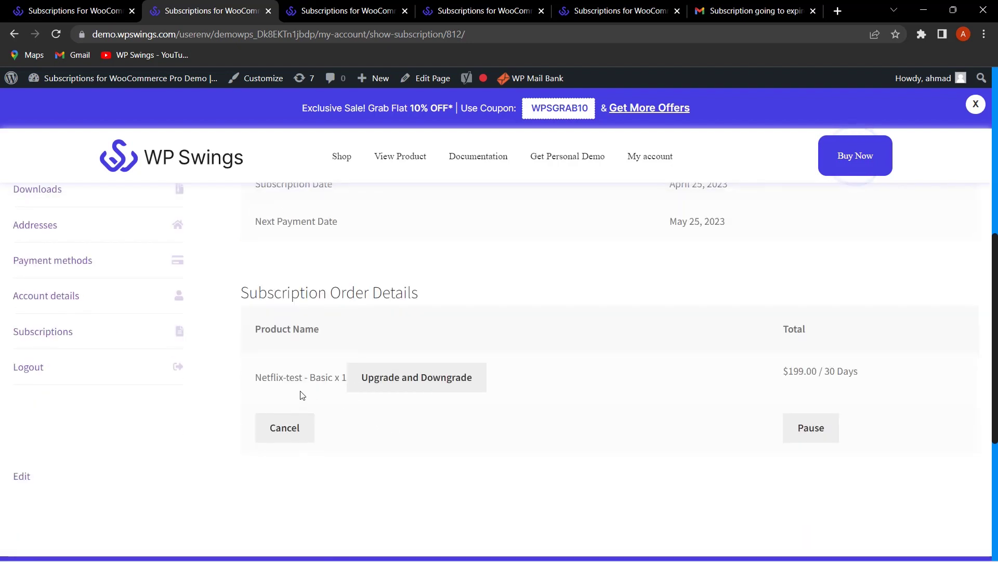
pyautogui.click(366, 382)
pyautogui.click(687, 318)
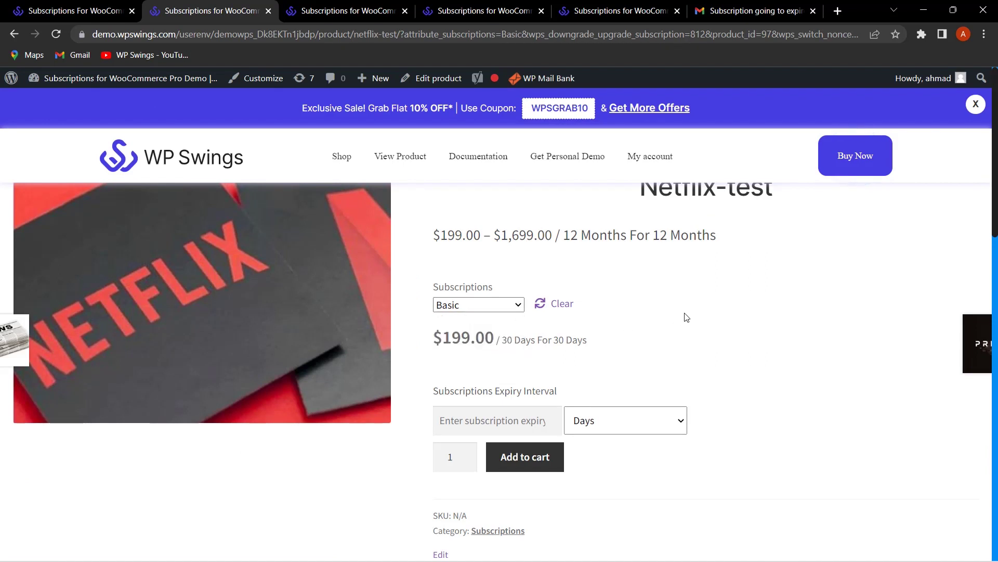
pyautogui.click(517, 305)
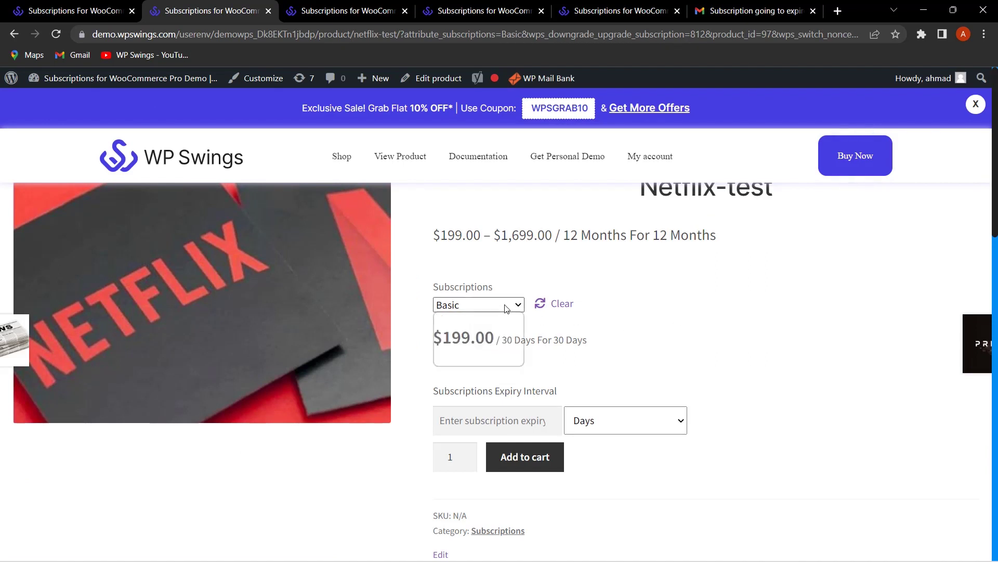
pyautogui.click(490, 347)
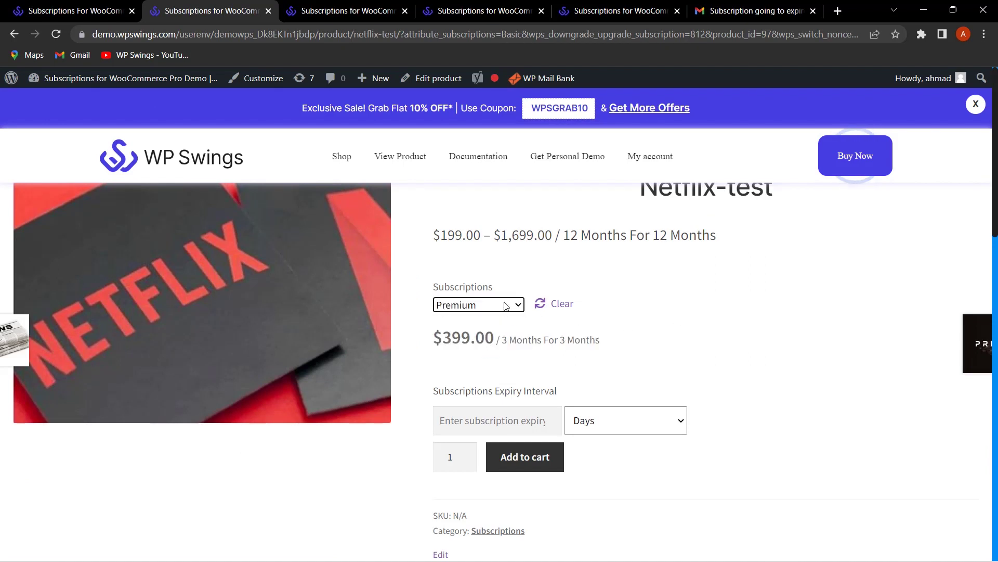
pyautogui.click(489, 305)
pyautogui.click(458, 359)
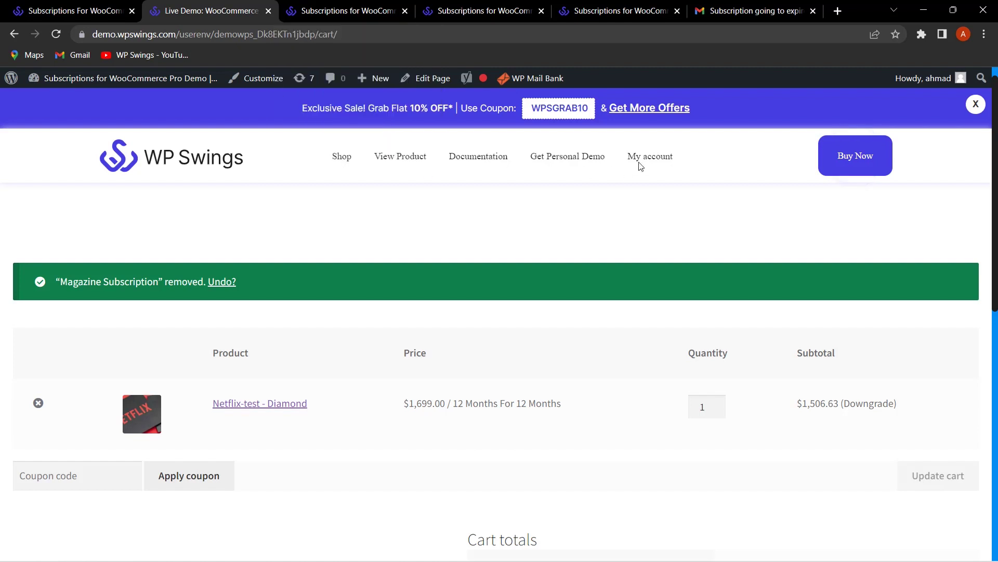
# Reopen the Netflix-test - Basic subscription from the account's subscriptions list and check its Upgrade and Downgrade option
pyautogui.click(654, 159)
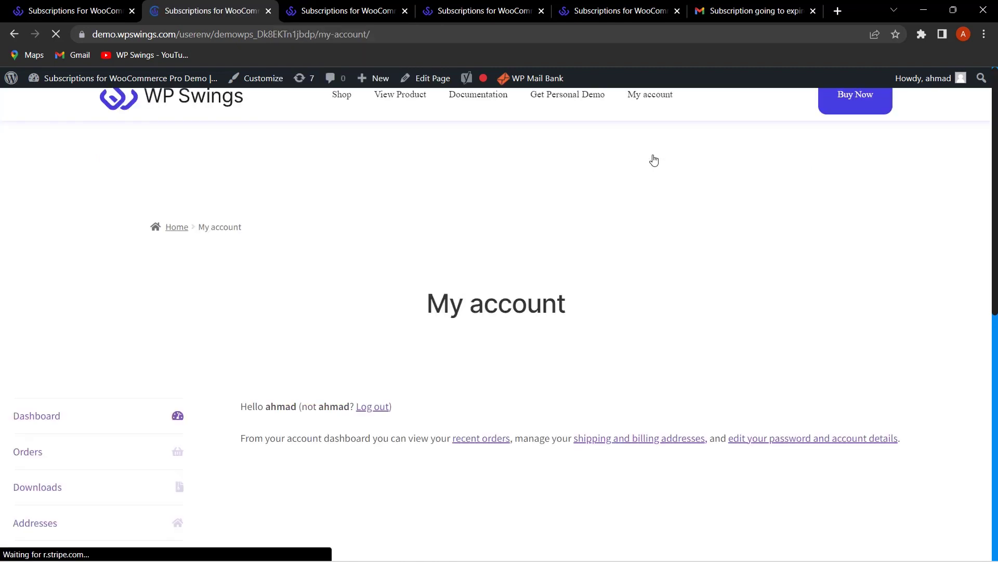
pyautogui.scroll(-3, 307, 339)
pyautogui.click(64, 440)
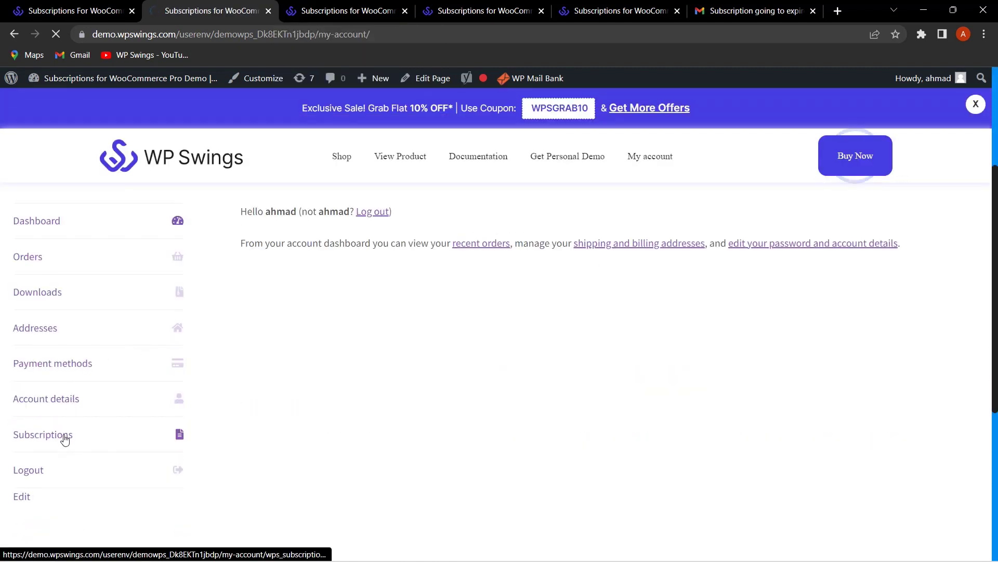
pyautogui.scroll(-3, 378, 394)
pyautogui.scroll(-5, 818, 298)
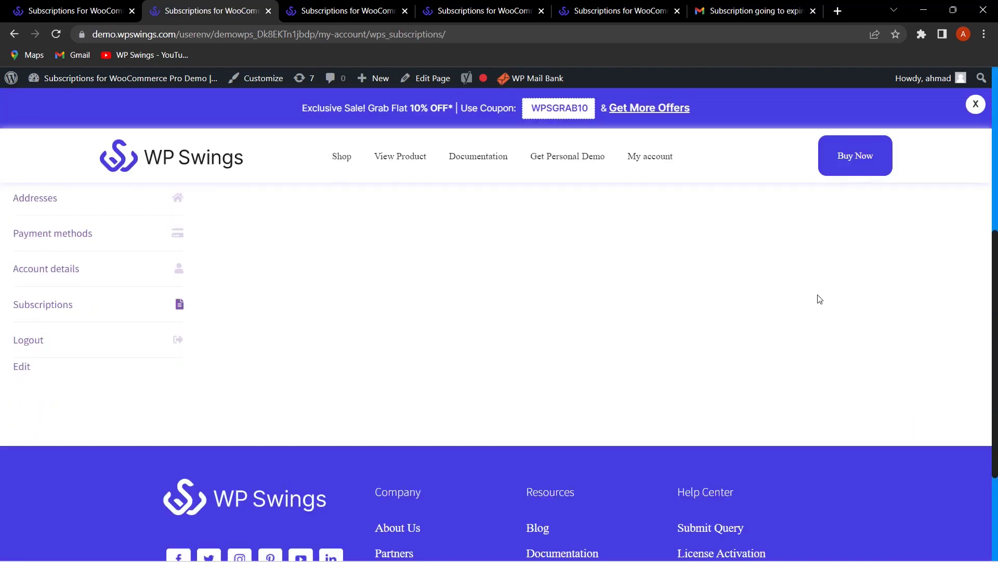
pyautogui.scroll(5, 905, 334)
pyautogui.click(921, 336)
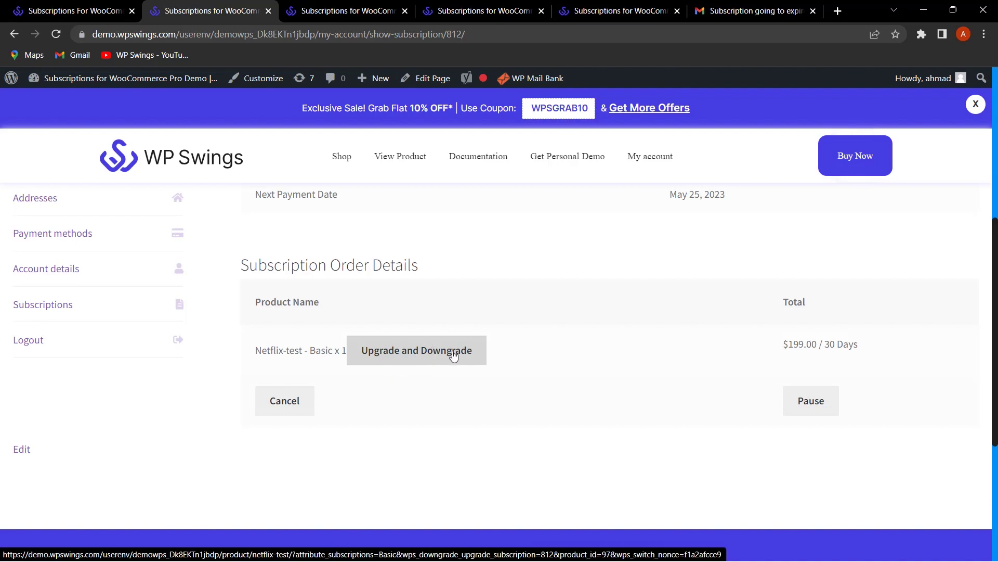
# Turn off the ability to upgrade/downgrade variable subscriptions in Advance Settings, save, and reload the customer's subscription page
pyautogui.click(73, 11)
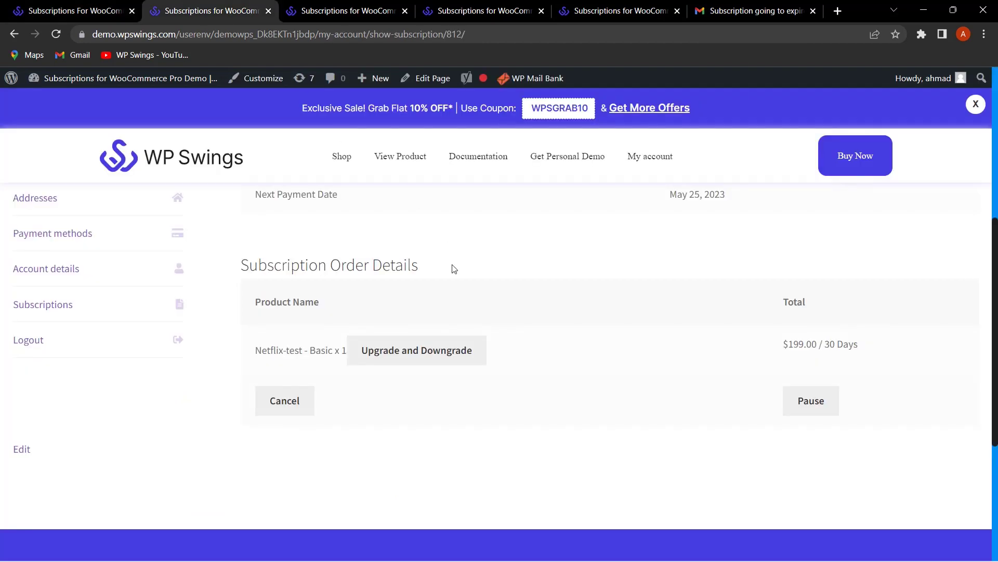
pyautogui.click(186, 7)
pyautogui.click(76, 10)
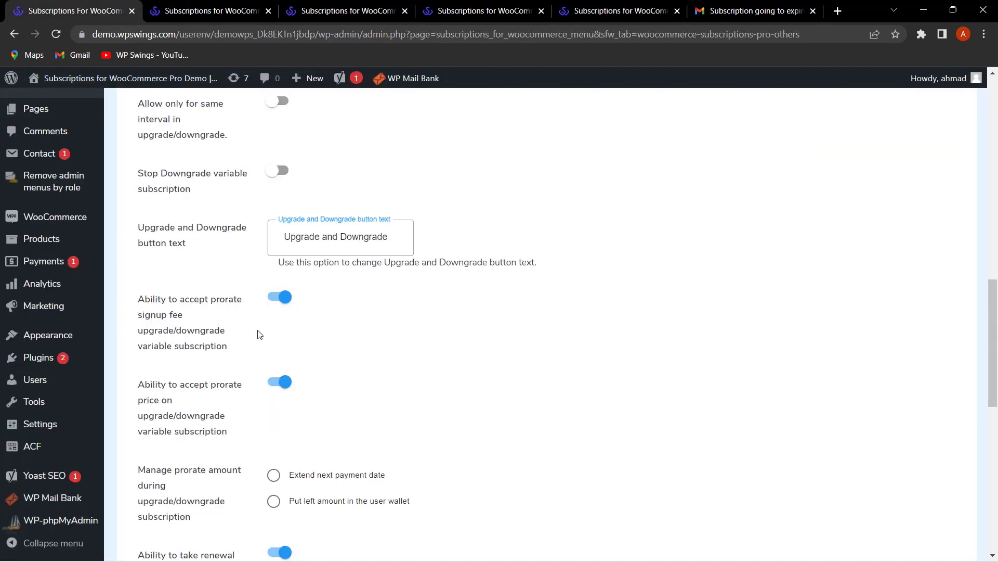
pyautogui.scroll(2, 328, 323)
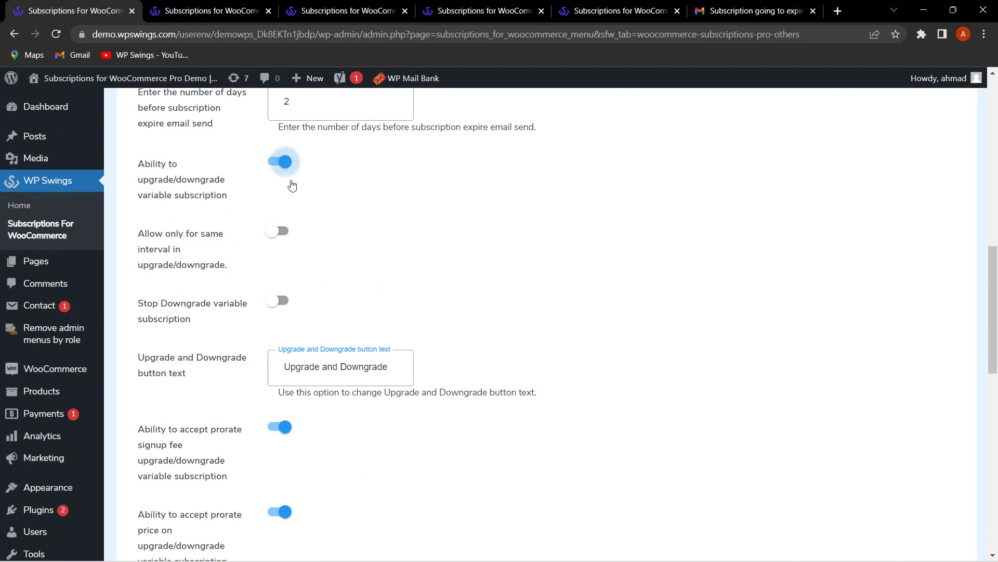
pyautogui.scroll(-8, 439, 335)
pyautogui.click(210, 10)
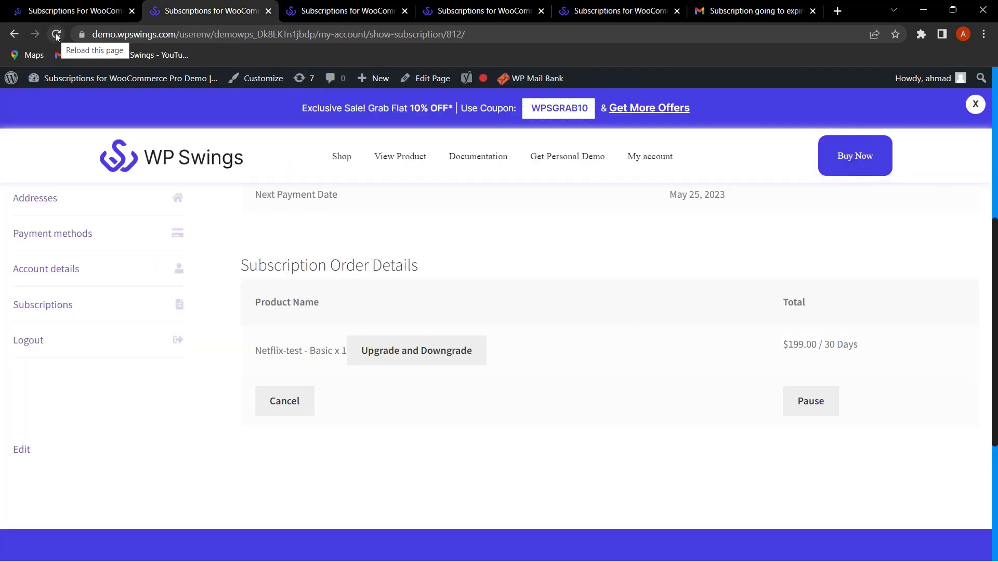
pyautogui.click(56, 35)
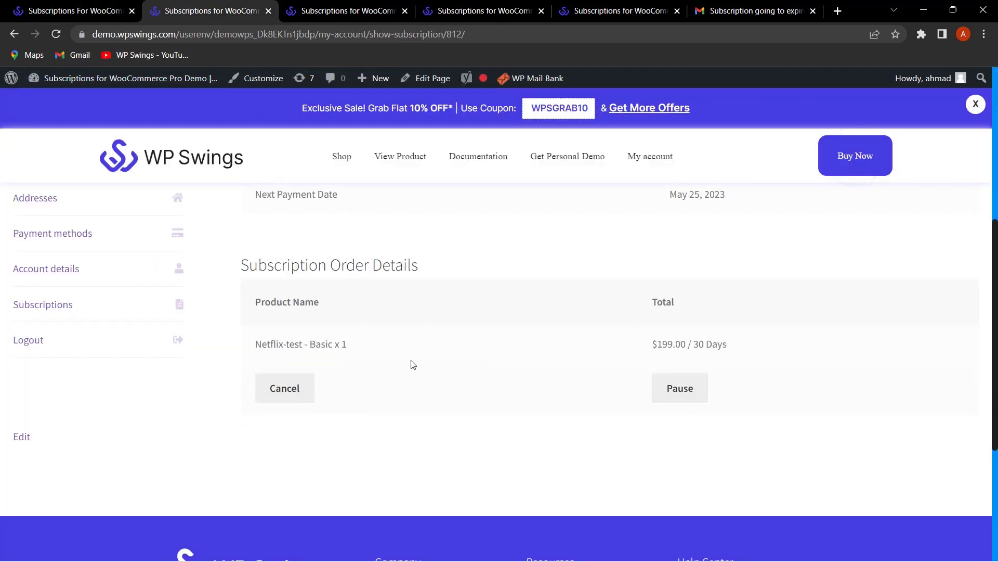
# Review the remaining Advance Settings, allow the customer to add multiple subscriptions in cart, and save the settings
pyautogui.hotkey('ctrl', 'shift', 'Tab')
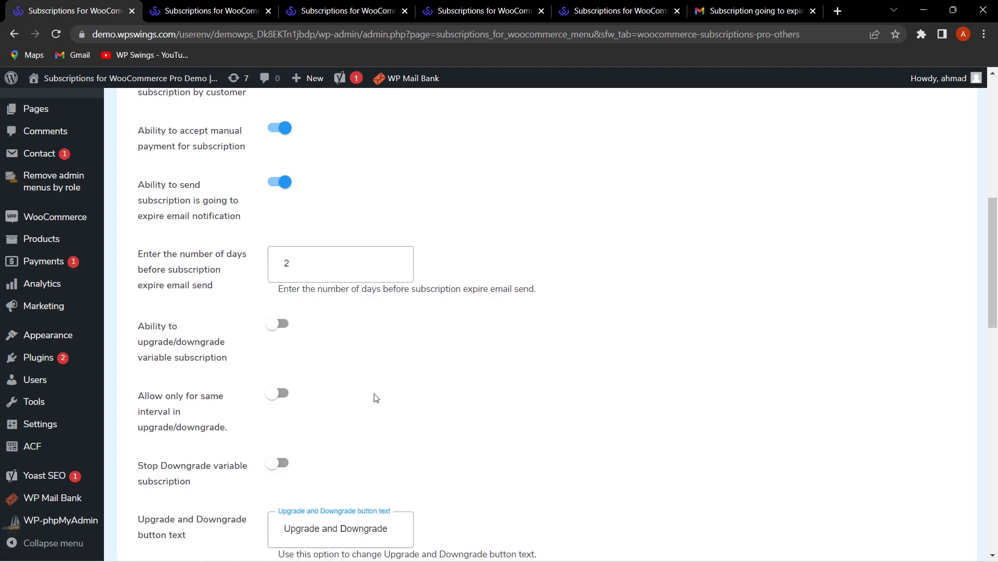
pyautogui.scroll(-3, 369, 353)
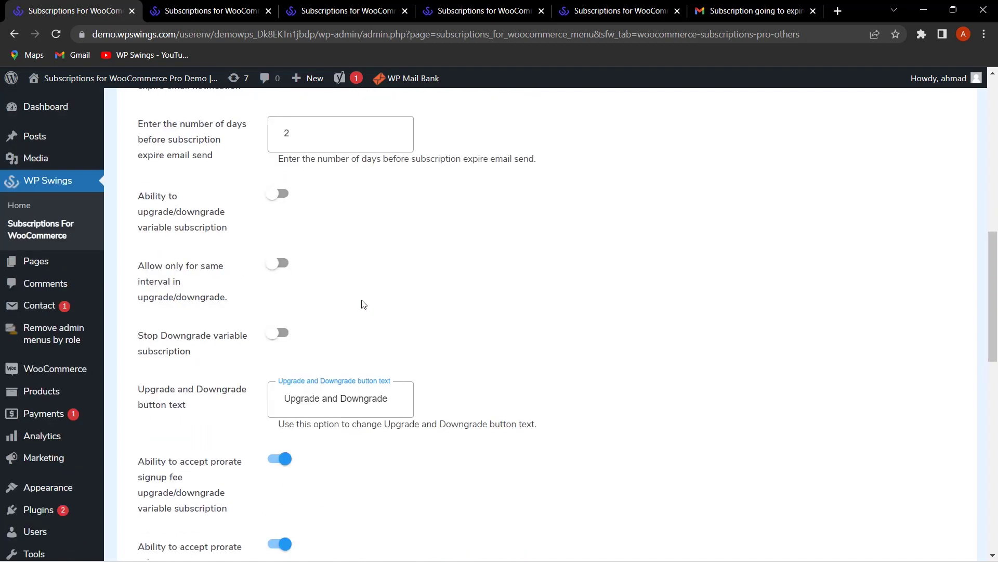
pyautogui.scroll(-10, 363, 304)
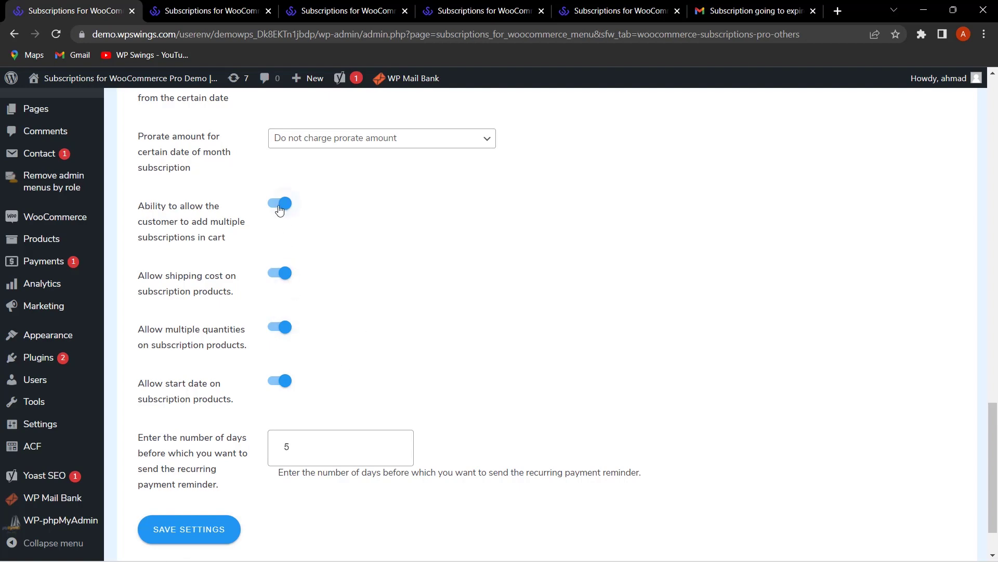
pyautogui.click(186, 535)
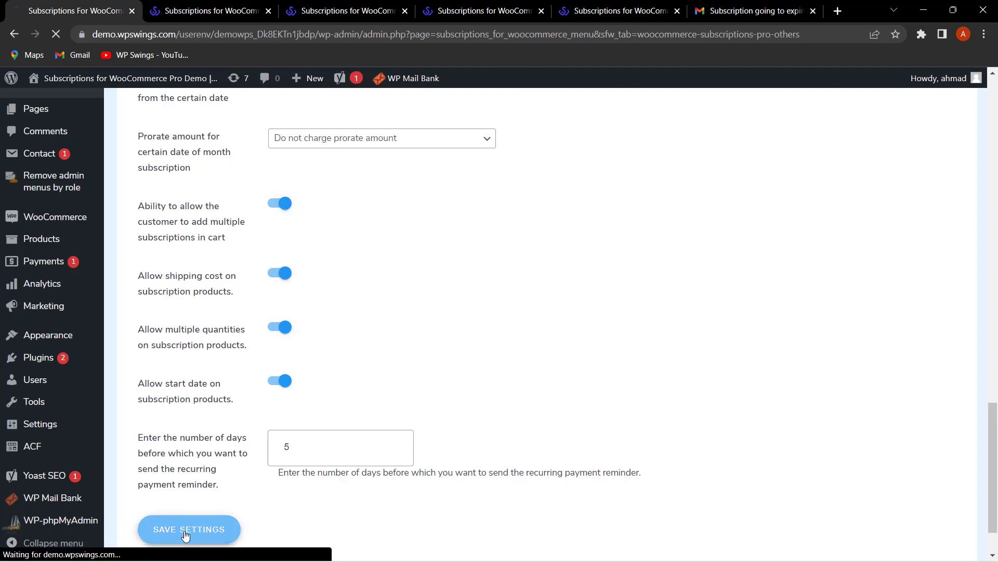
# Add Magazine Subscription and Gym Services to the cart from the storefront shop and view the cart
pyautogui.click(219, 14)
pyautogui.click(341, 158)
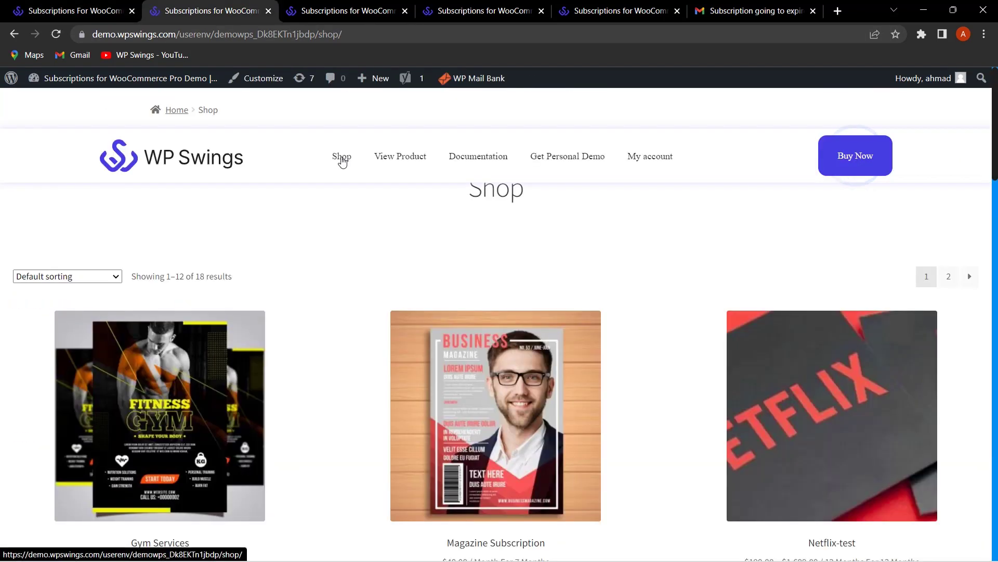
pyautogui.scroll(-4, 359, 156)
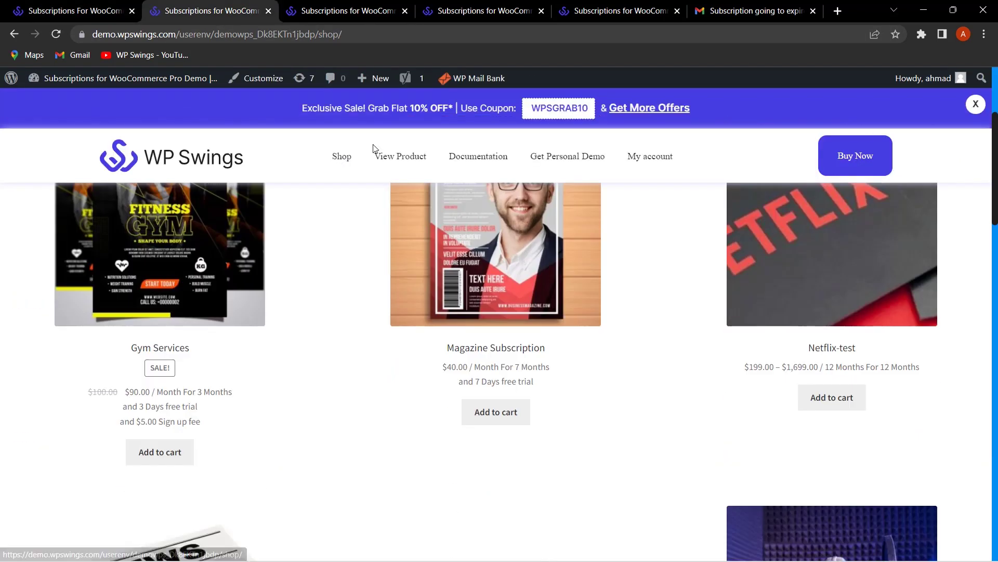
pyautogui.click(493, 414)
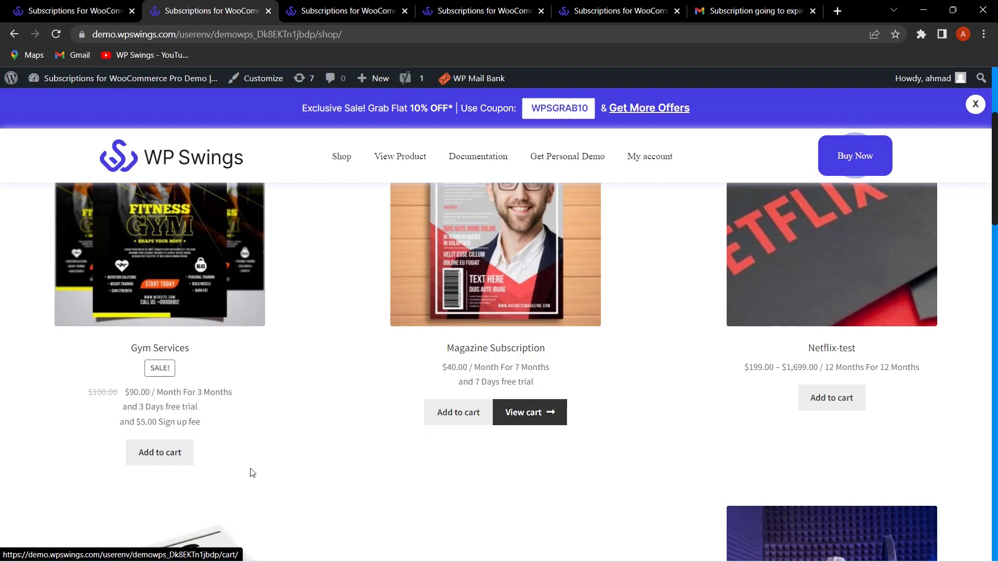
pyautogui.click(153, 453)
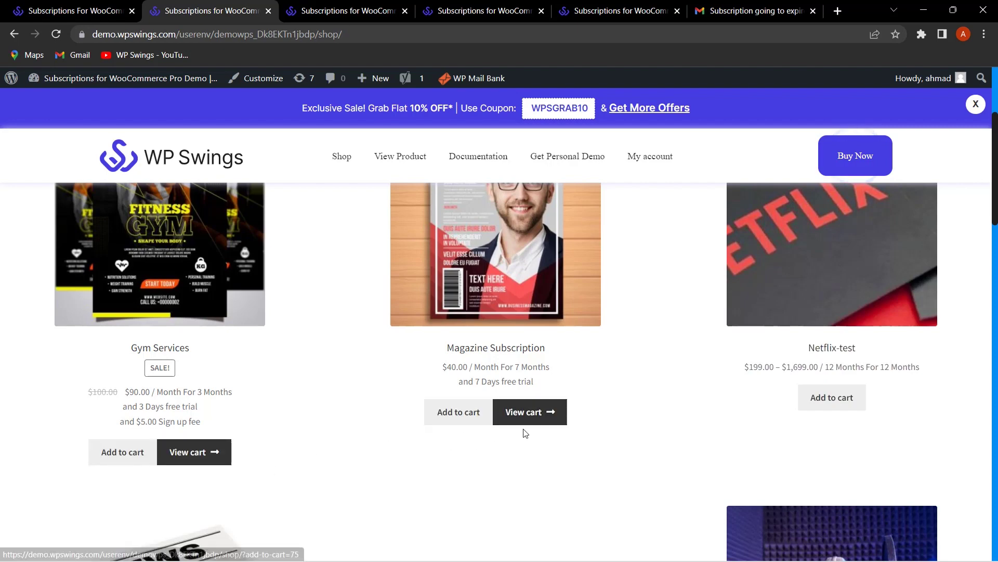
pyautogui.click(526, 412)
# Set the Netflix-test - Diamond quantity to 3 in the cart and update the cart
pyautogui.click(468, 284)
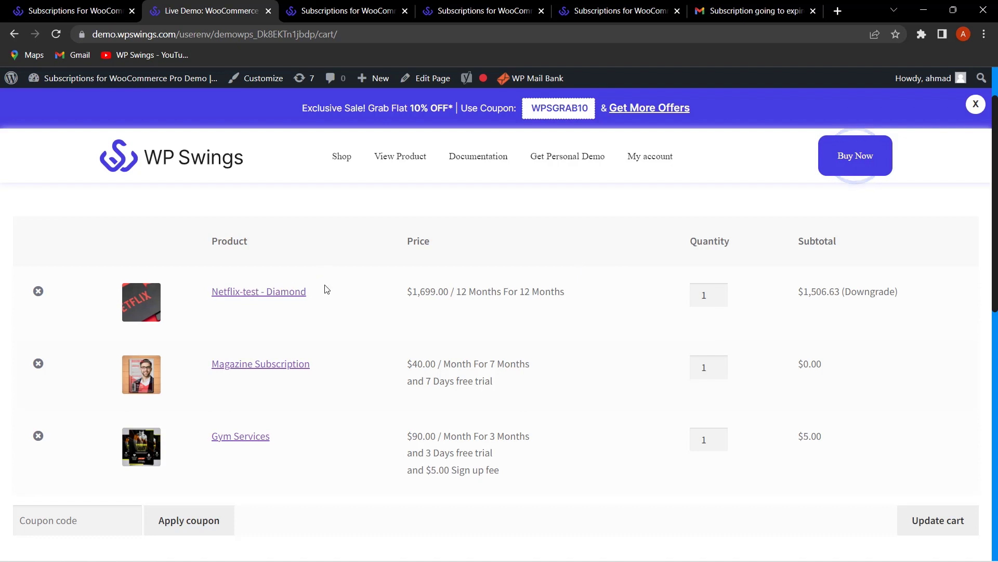
pyautogui.click(720, 293)
pyautogui.click(720, 292)
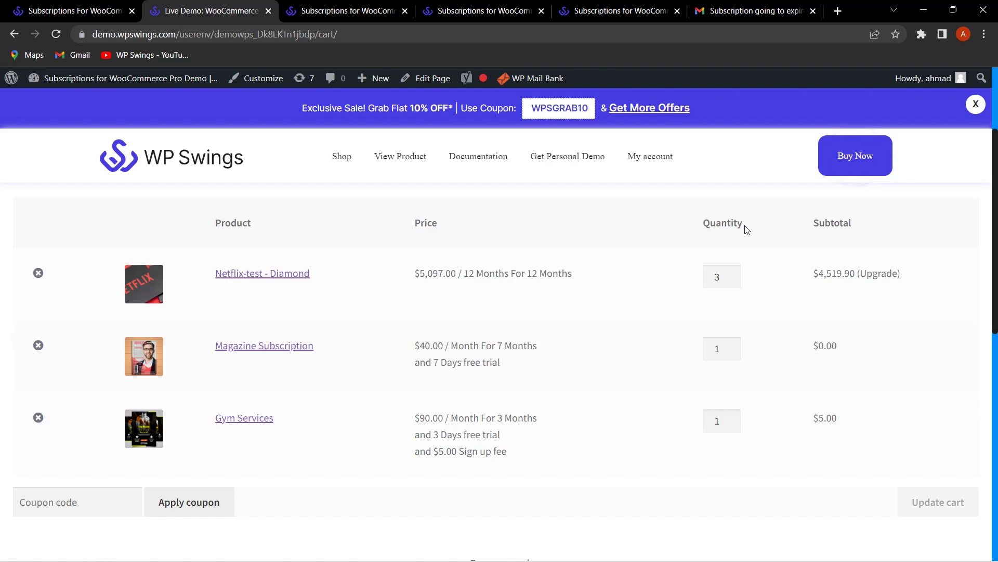
# Return to the admin area and open the One time Subscription product from the full product list for editing
pyautogui.hotkey('ctrl', 'shift', 'Tab')
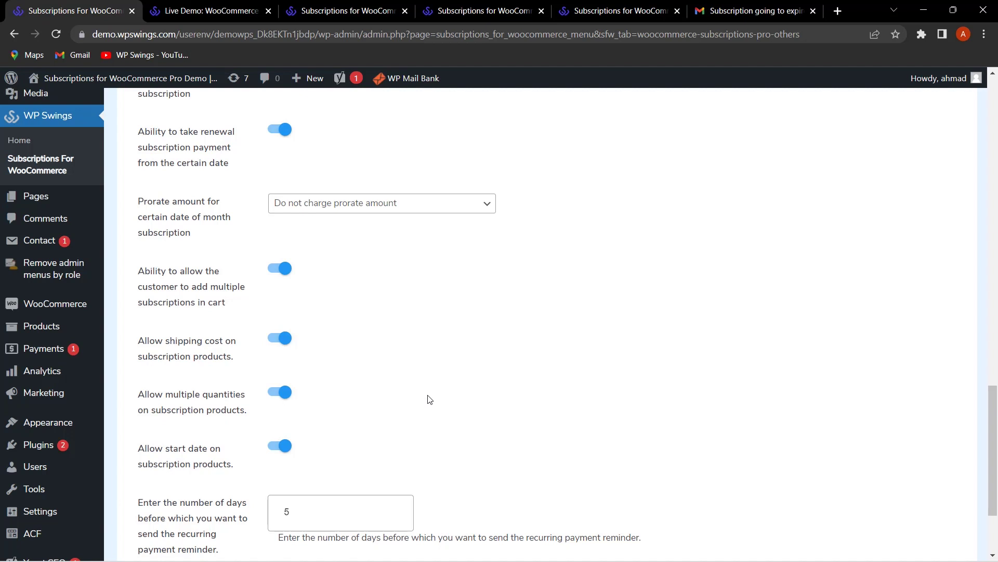
pyautogui.moveTo(62, 329)
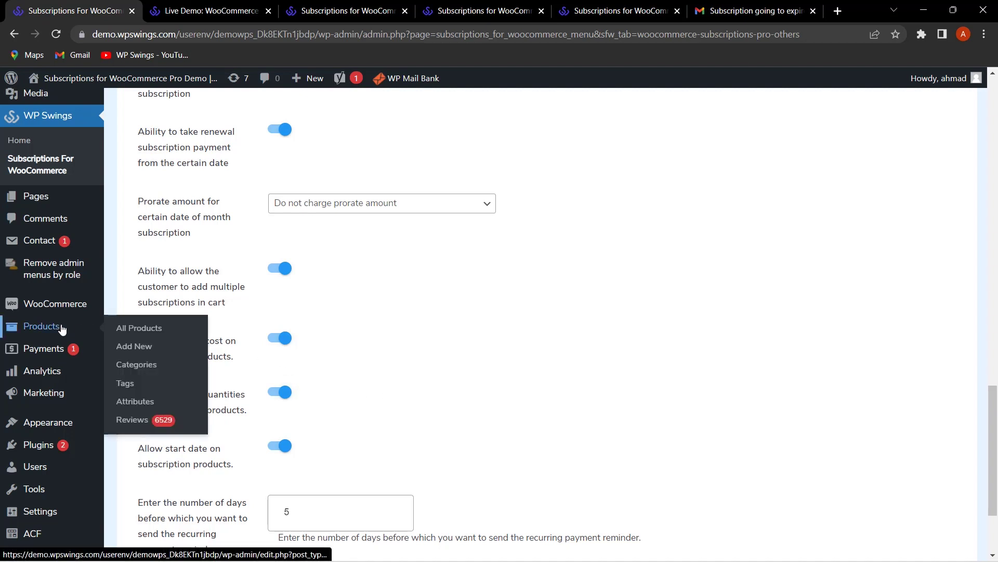
pyautogui.click(143, 330)
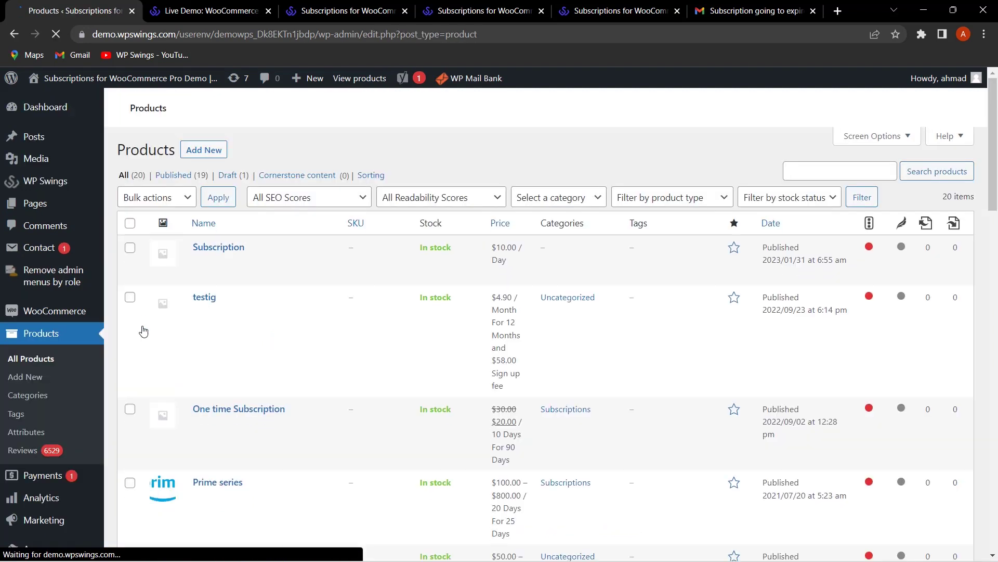
pyautogui.scroll(-3, 385, 364)
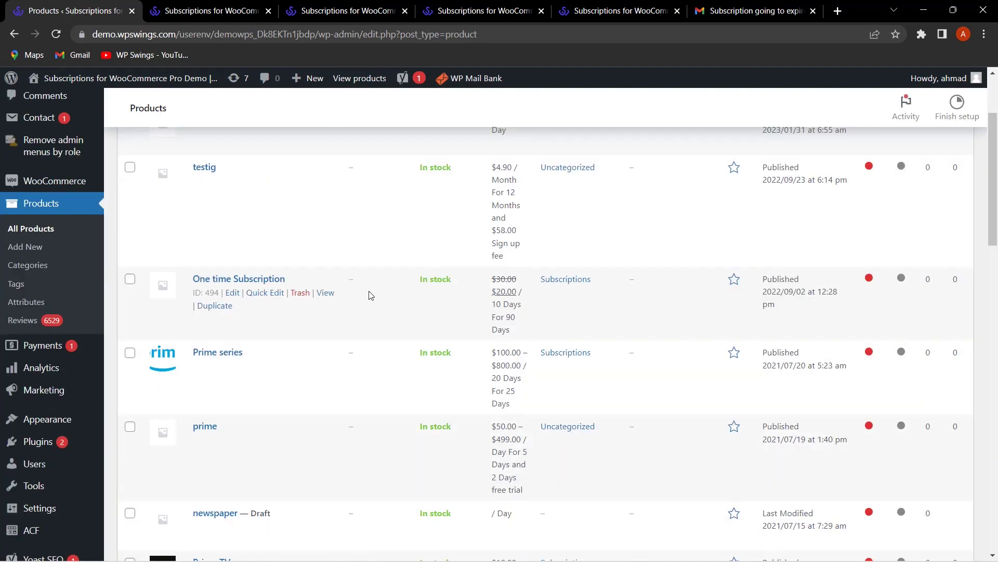
pyautogui.scroll(3, 332, 297)
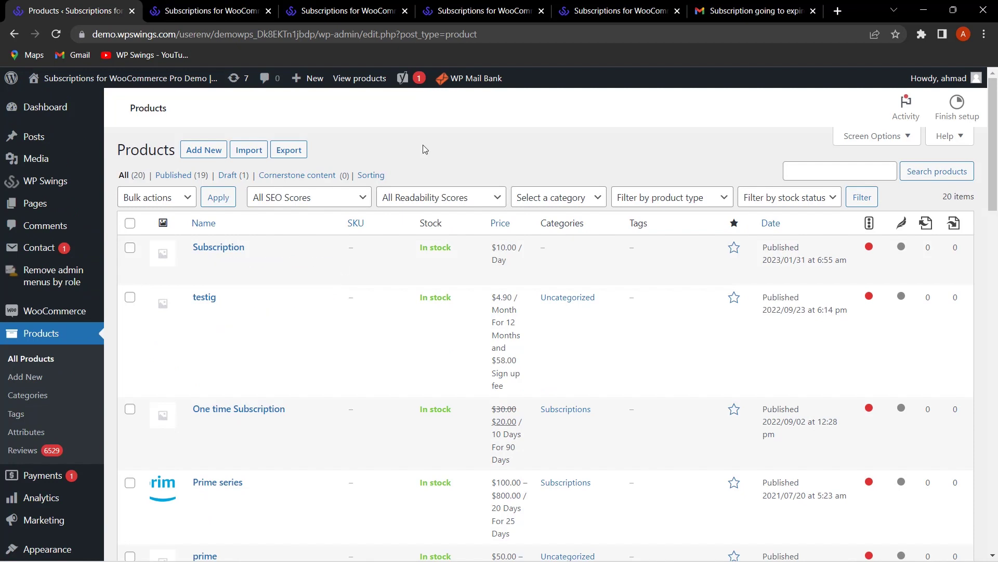
pyautogui.click(229, 409)
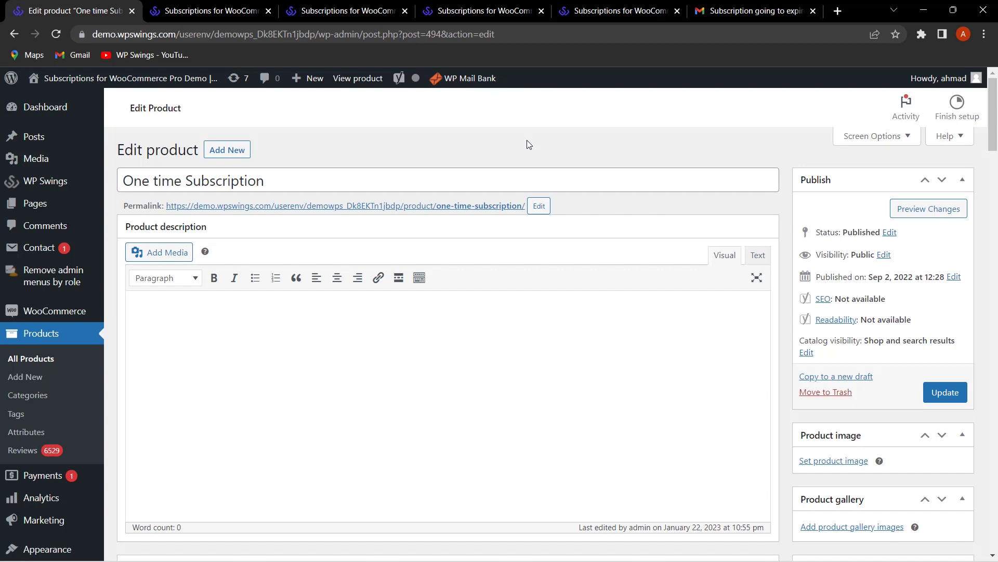
# In the product's subscription settings, set the one time purchase price to 200, the interval to 4 months and the expiry interval to 8 months
pyautogui.scroll(-4, 598, 312)
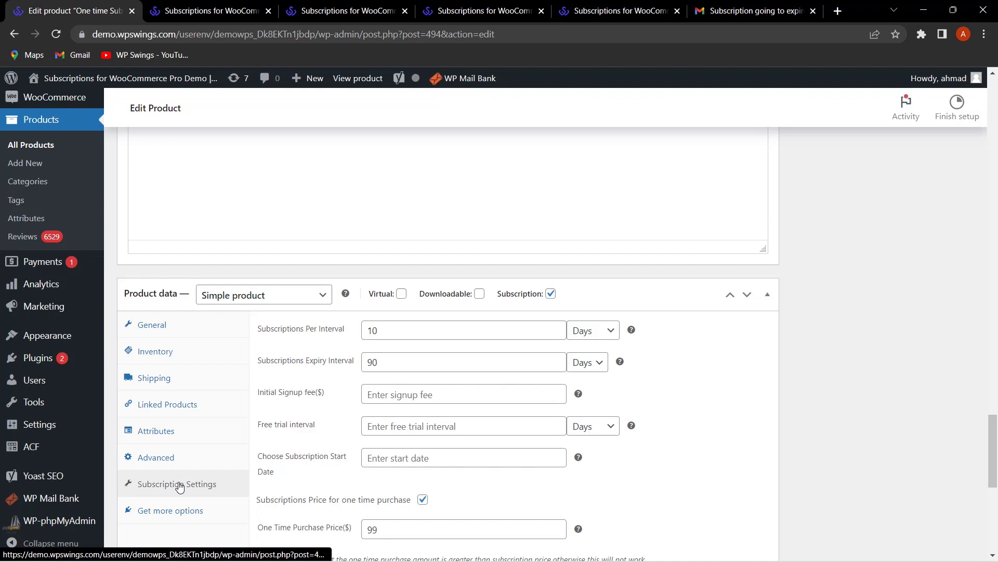
pyautogui.scroll(-3, 508, 479)
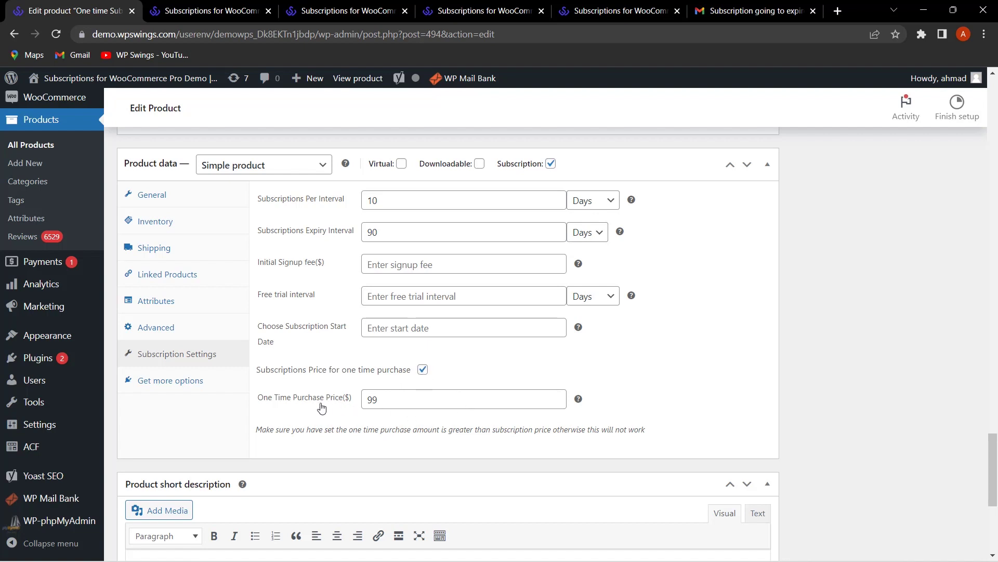
pyautogui.click(416, 398)
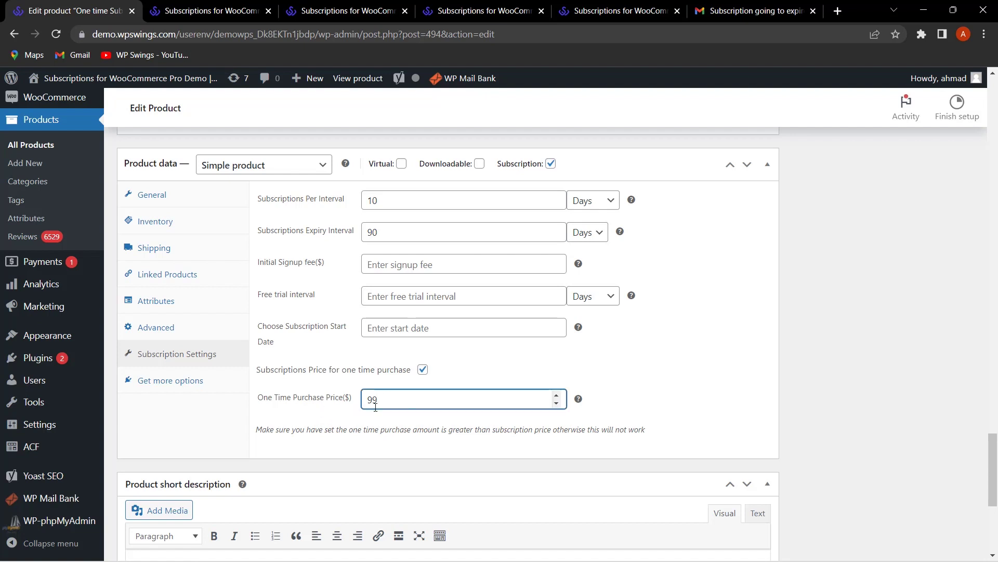
pyautogui.click(322, 410)
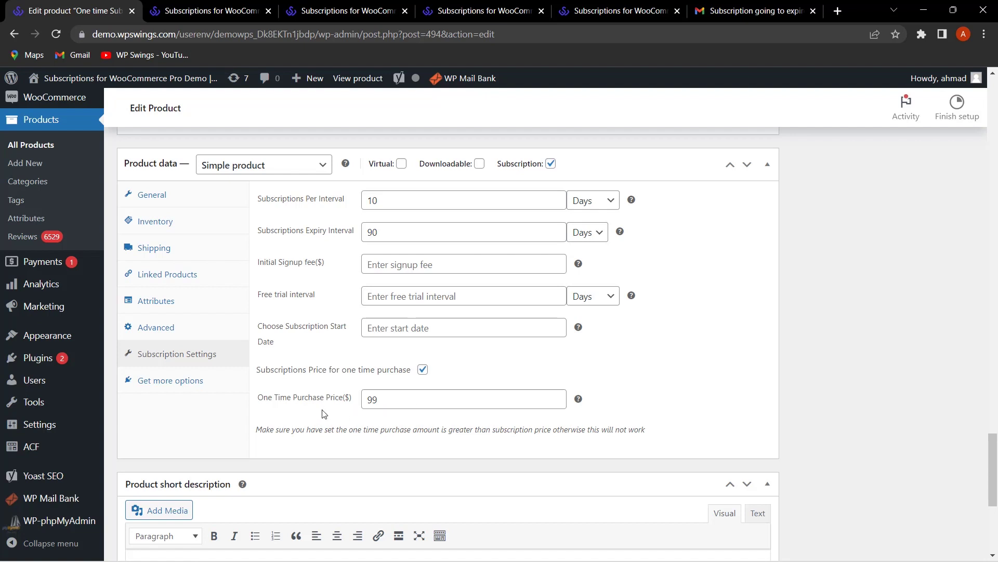
pyautogui.click(404, 400)
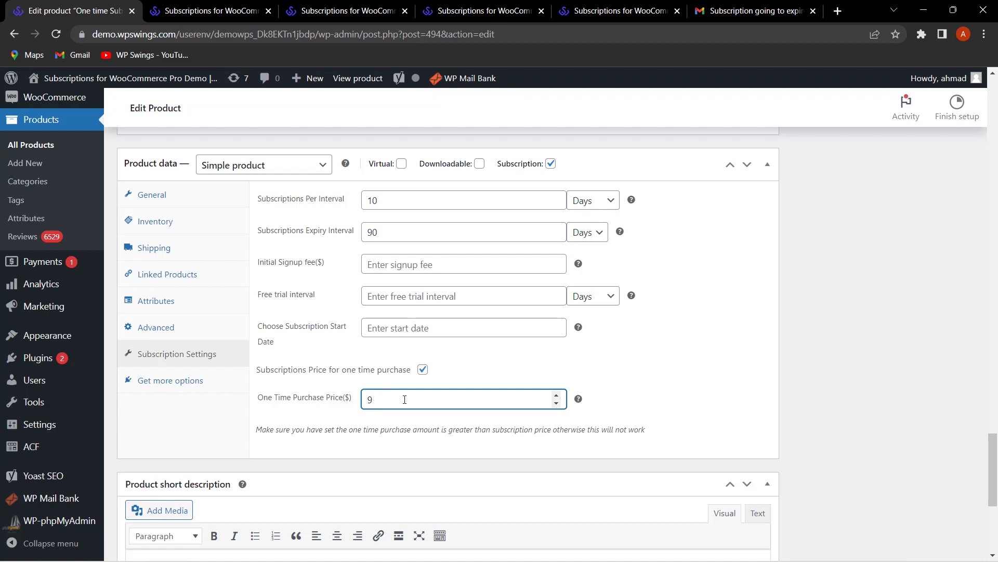
pyautogui.press('BackSpace')
pyautogui.write('200')
pyautogui.click(727, 402)
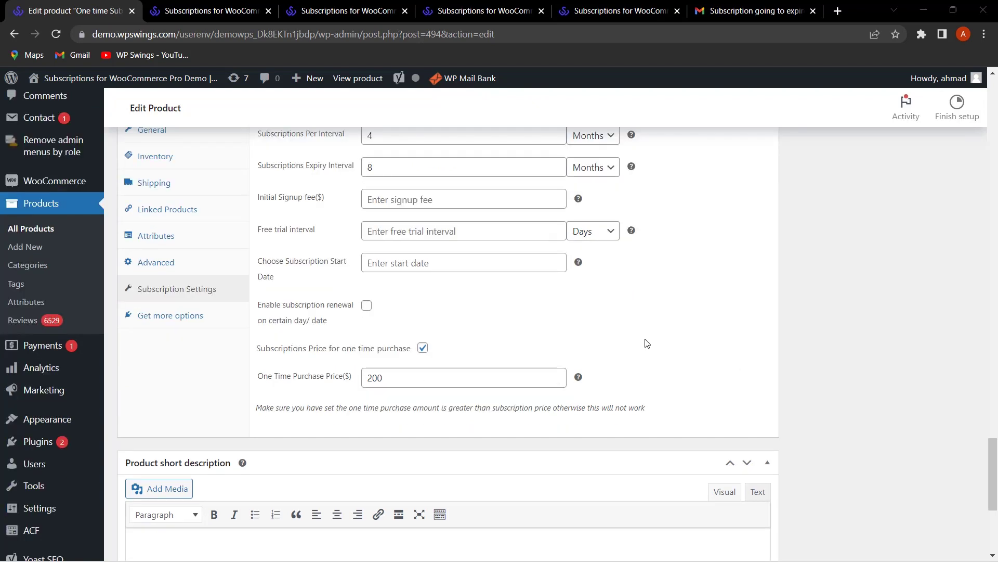
# View the updated One time Subscription product on the storefront and select its one time subscription option
pyautogui.scroll(1, 738, 354)
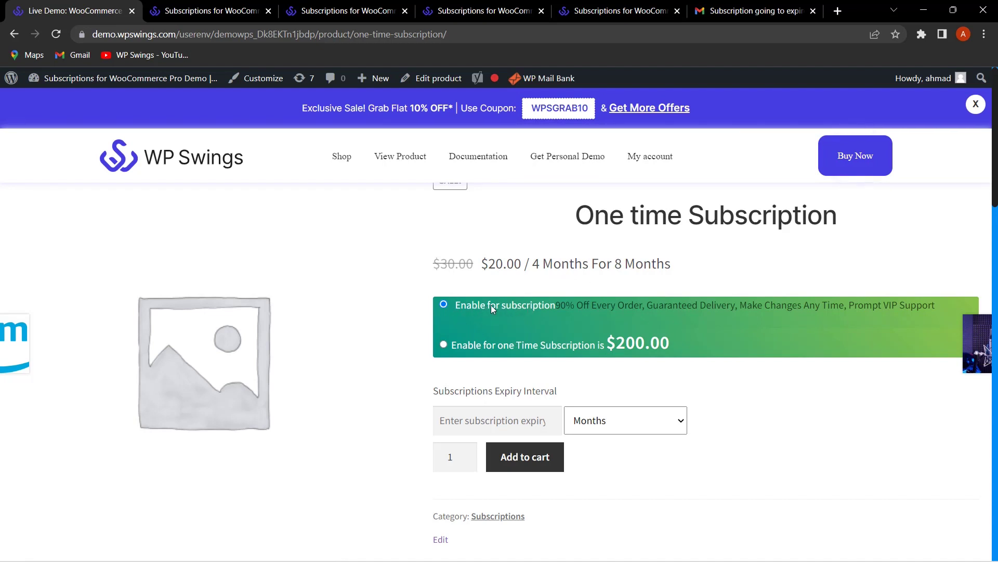
pyautogui.click(444, 341)
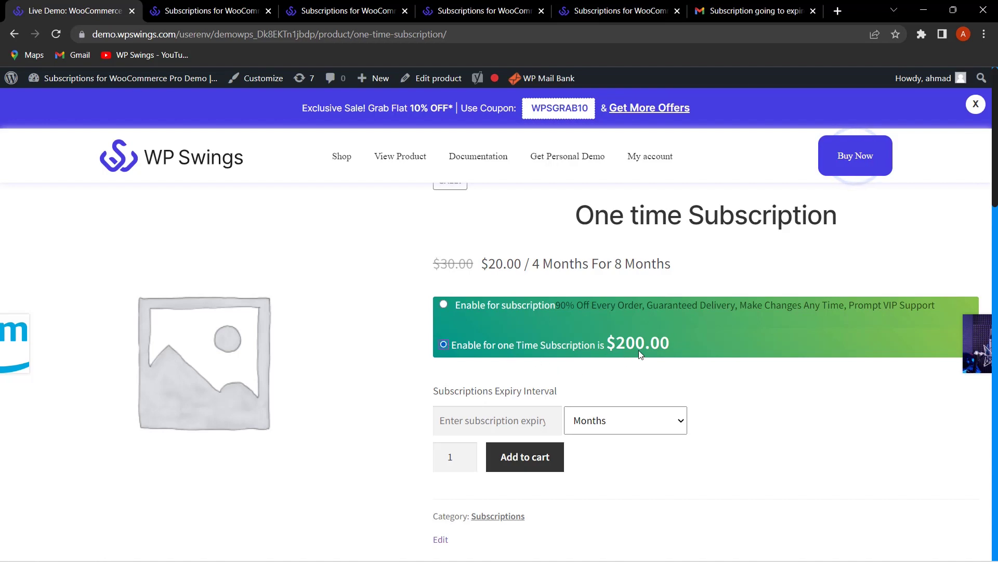